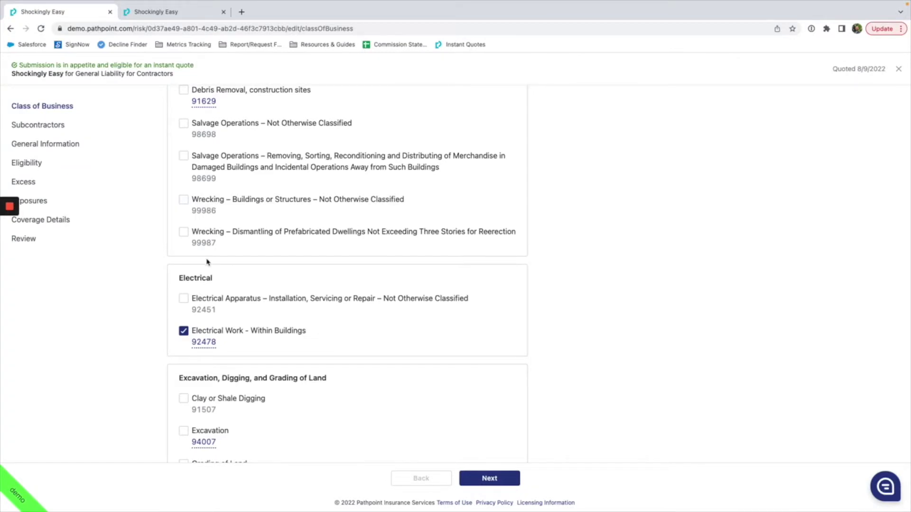
Read the description of the 92478 class code, then close it.
scroll(234, 278, down, 1)
scroll(236, 278, down, 1)
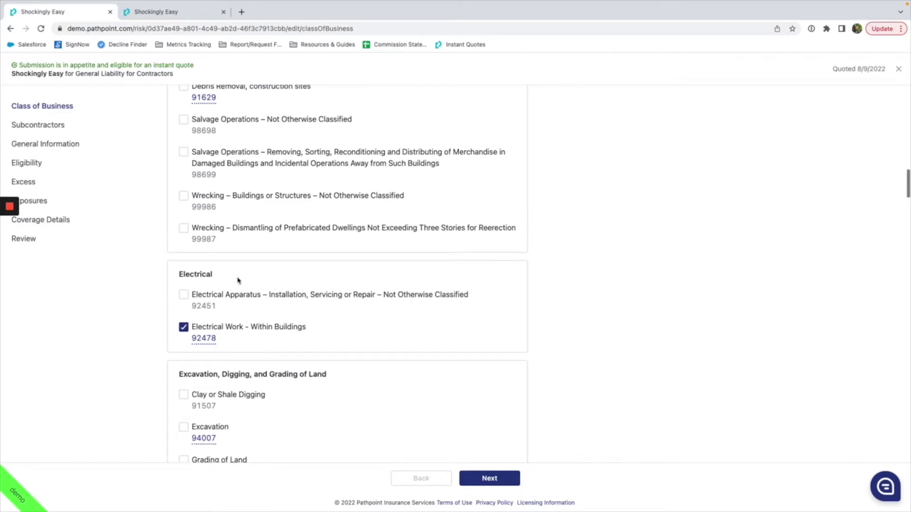
click(203, 339)
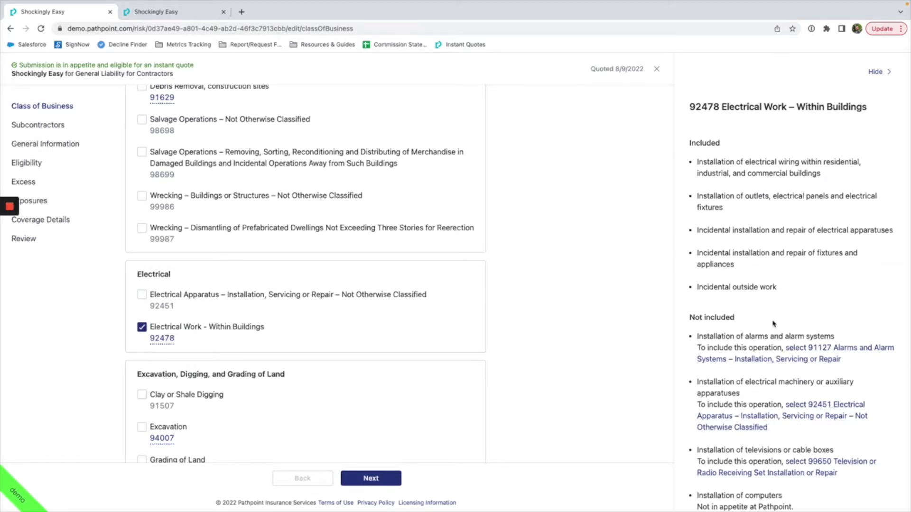
click(876, 71)
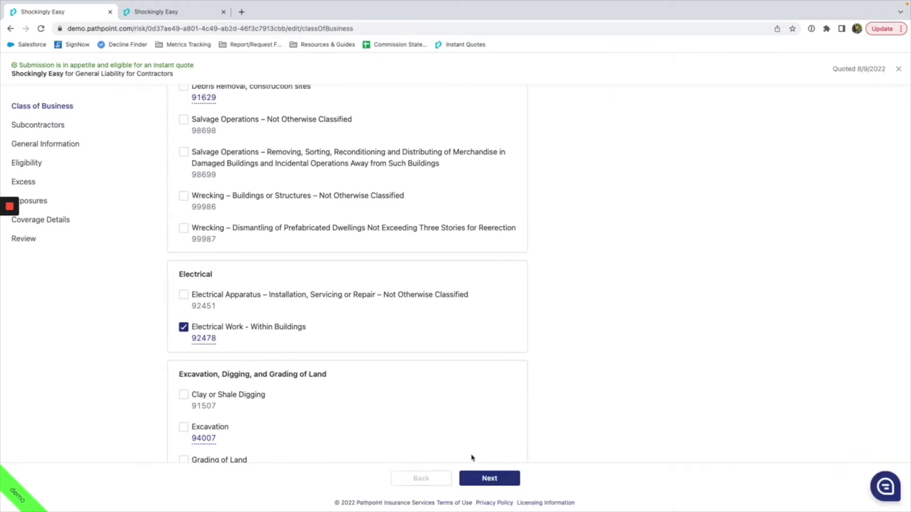
On the Subcontractors step, preview the Yes follow-ups, then answer No to hiring subcontractors.
click(490, 479)
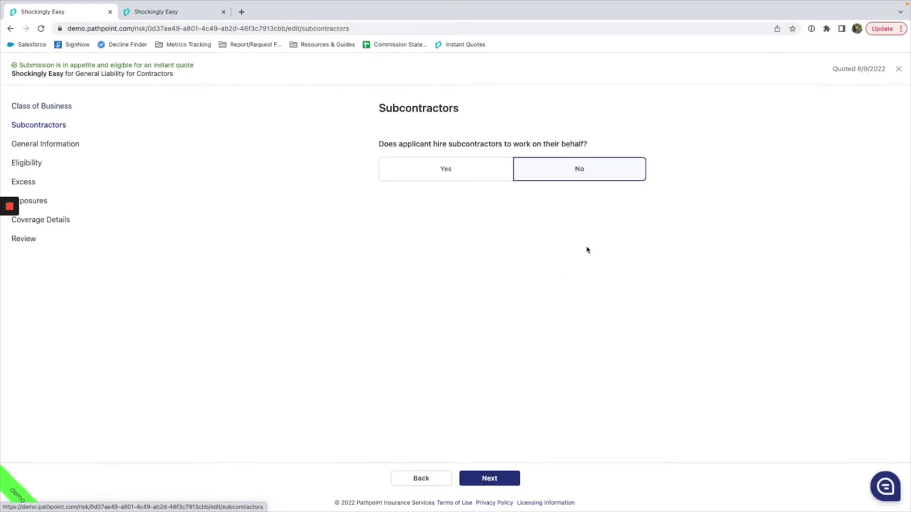
click(463, 174)
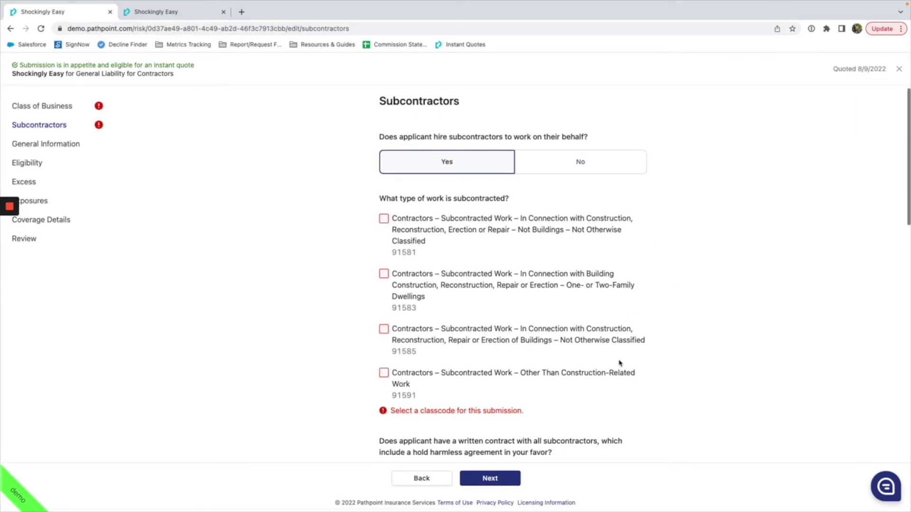
scroll(670, 361, down, 2)
scroll(669, 361, down, 8)
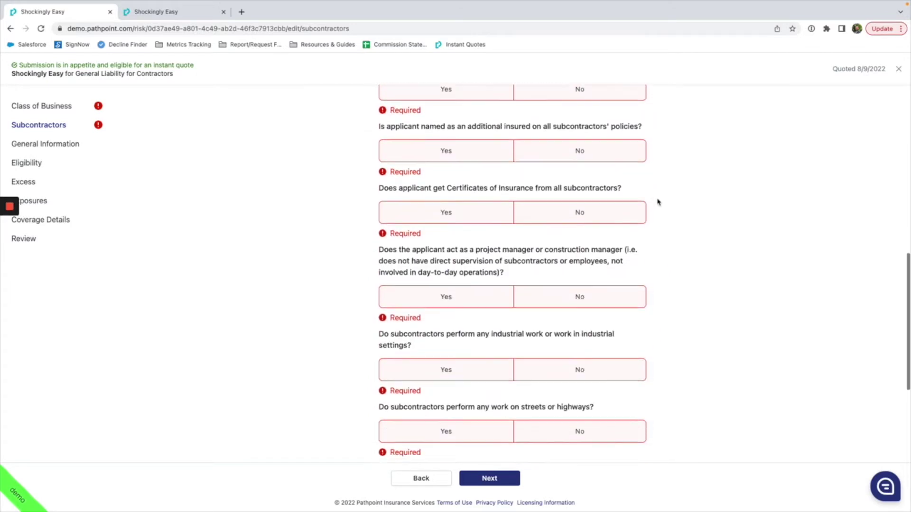
scroll(656, 275, up, 3)
scroll(664, 291, up, 8)
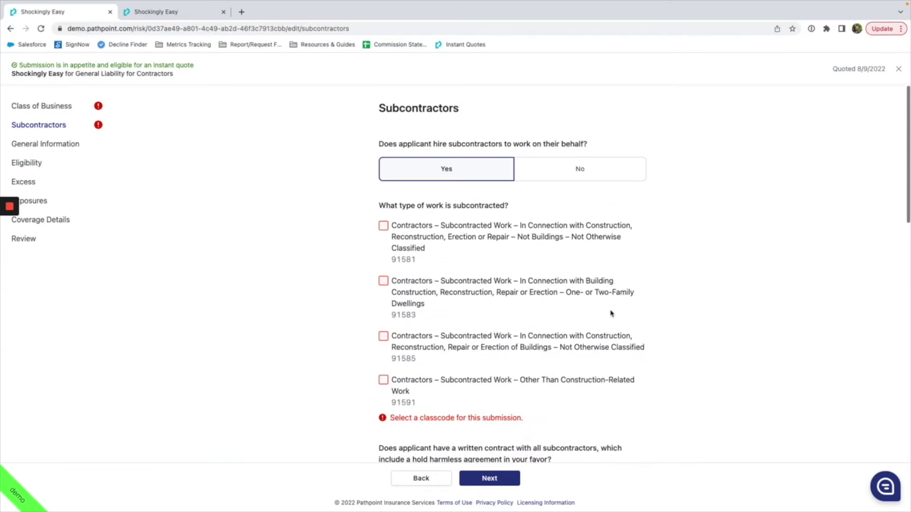
click(588, 175)
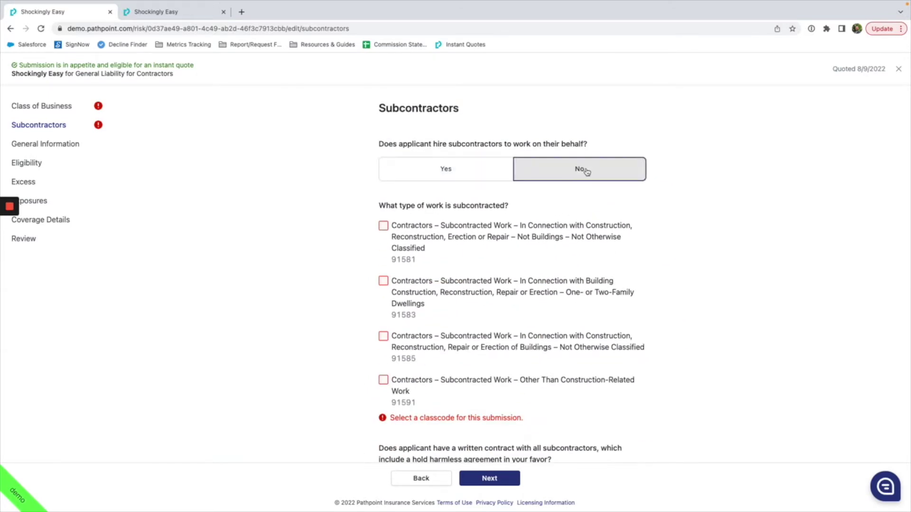
Look over the prefilled applicant and contractor fields on General Information, then continue to Eligibility.
click(483, 480)
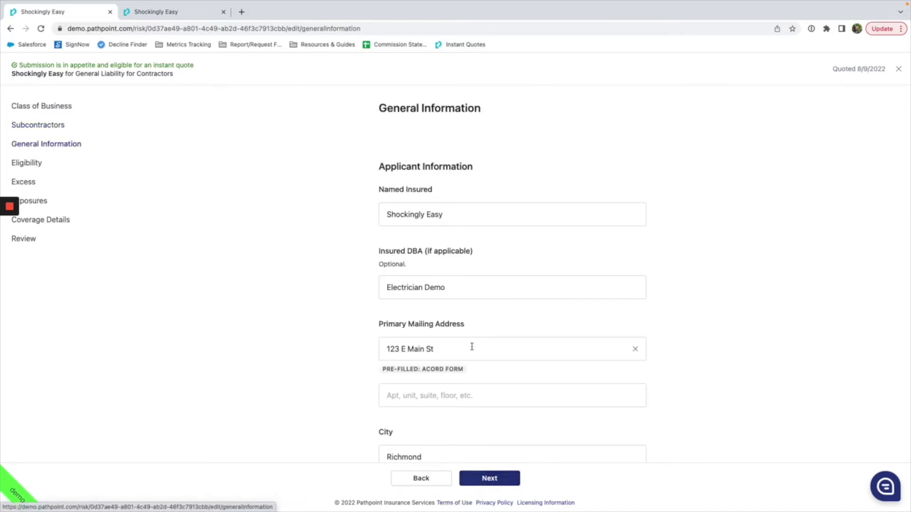
scroll(678, 257, down, 1)
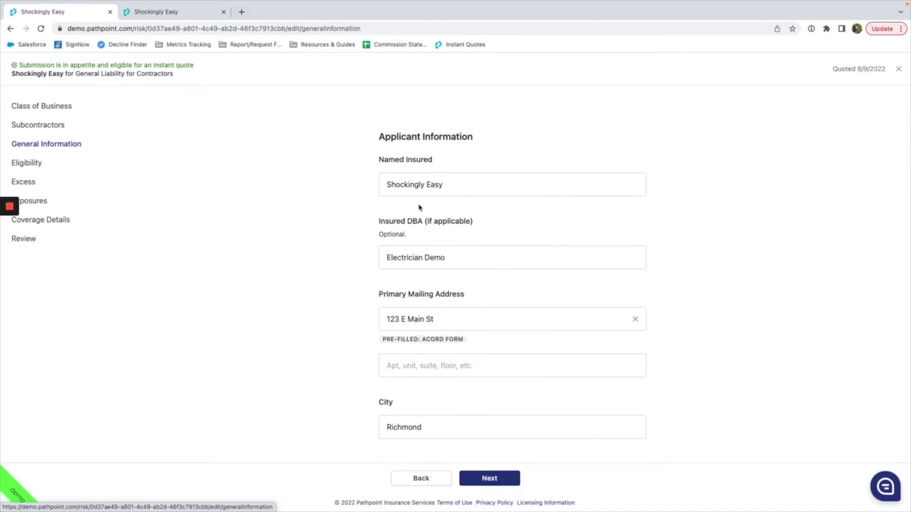
scroll(378, 243, down, 2)
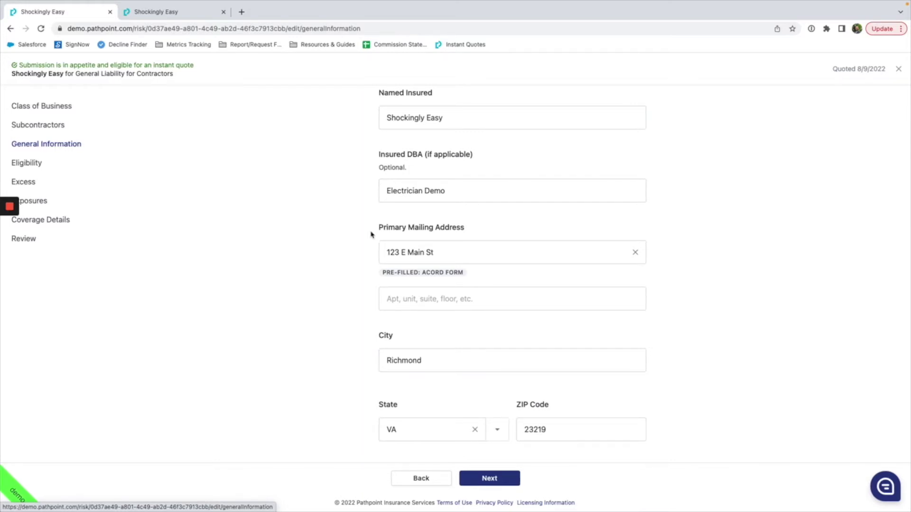
scroll(380, 271, down, 6)
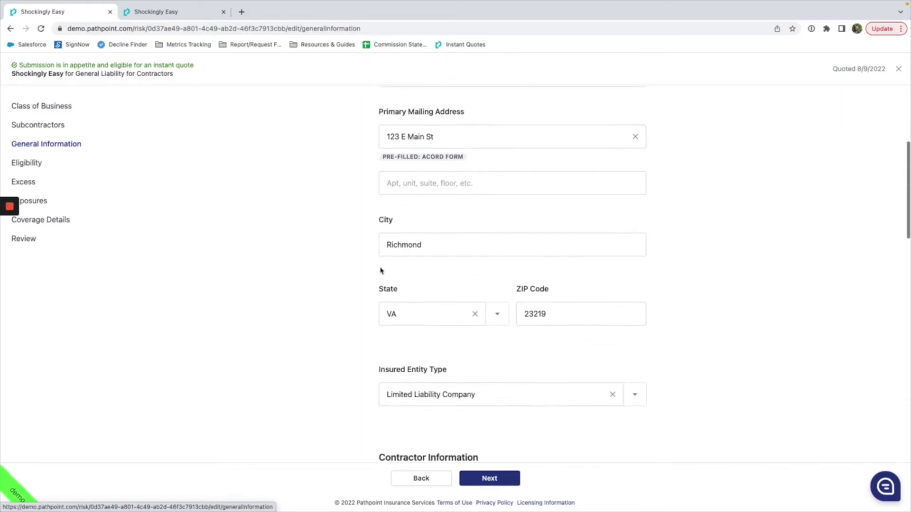
scroll(369, 269, down, 8)
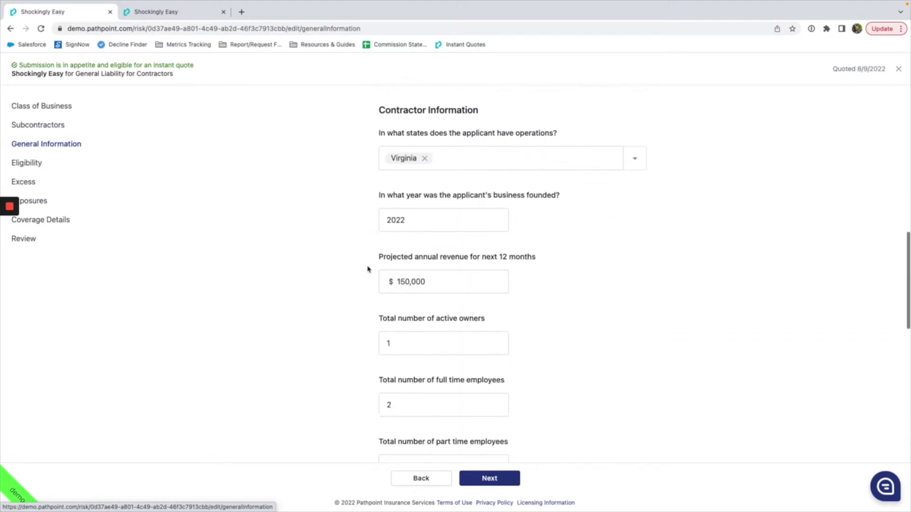
scroll(369, 268, down, 5)
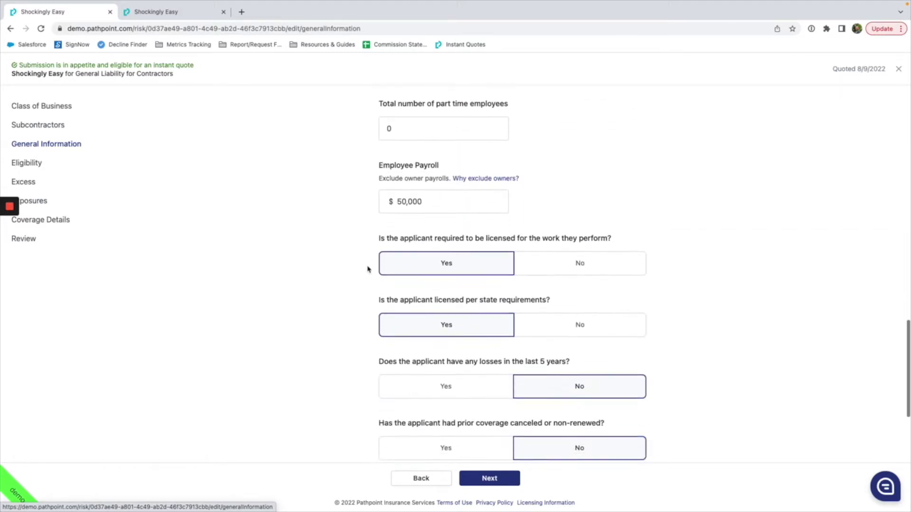
scroll(374, 267, down, 1)
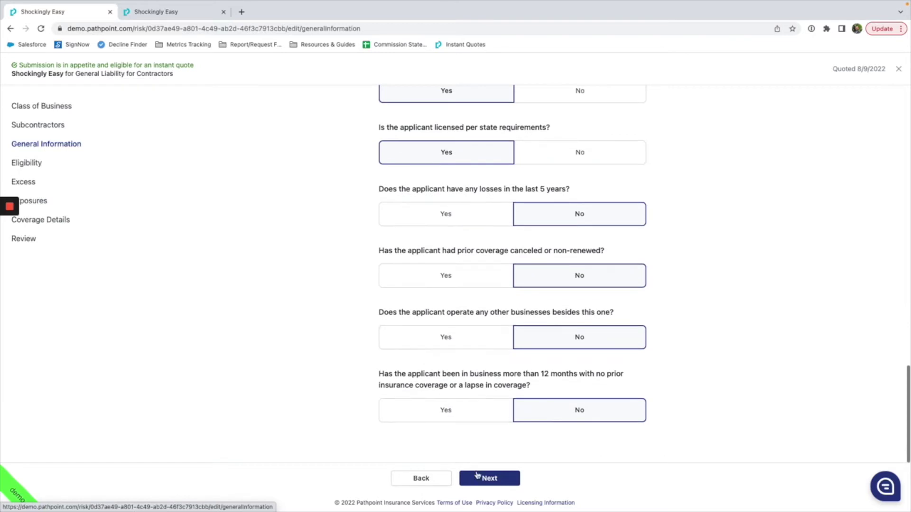
click(481, 482)
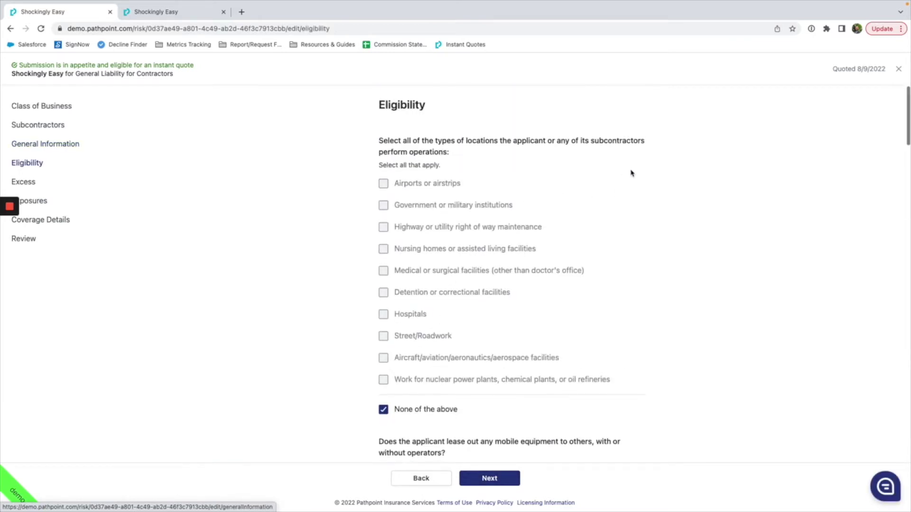
Review the prefilled Eligibility answers down to the industrial work question, then continue to Excess.
scroll(633, 173, down, 1)
scroll(632, 174, down, 5)
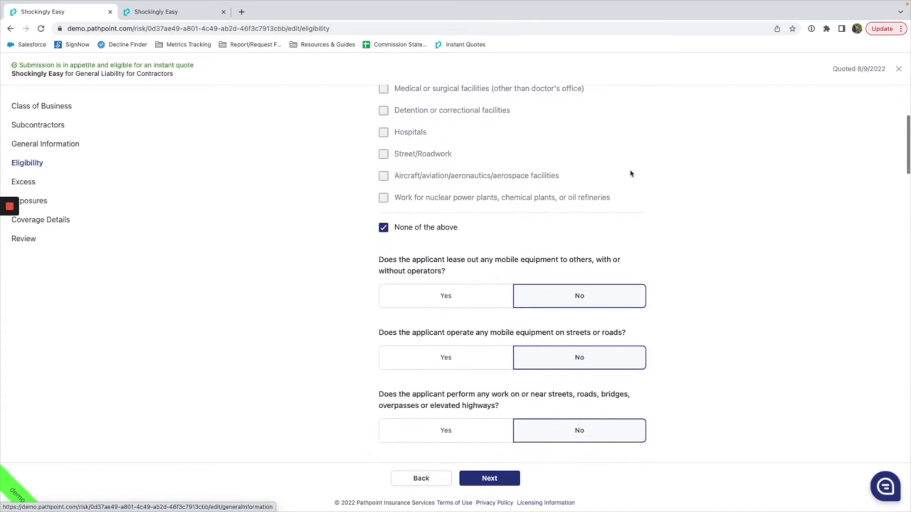
scroll(701, 227, down, 7)
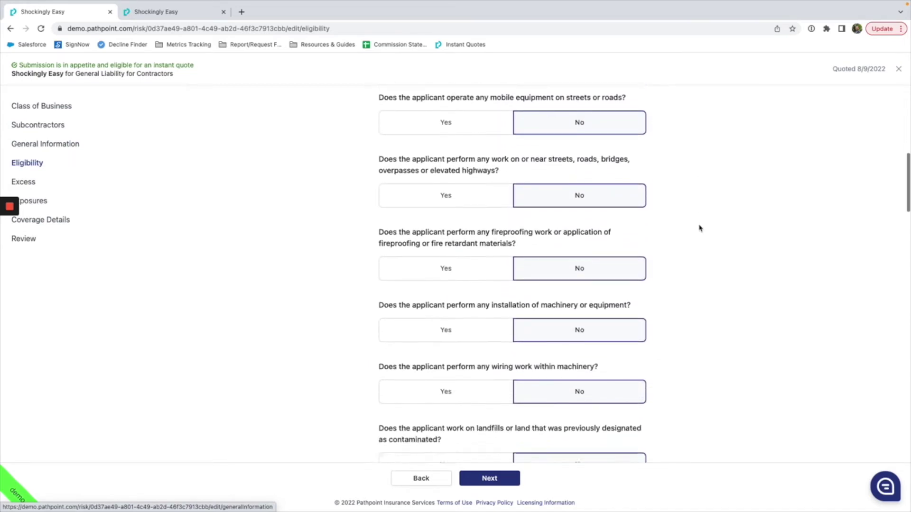
scroll(700, 228, down, 5)
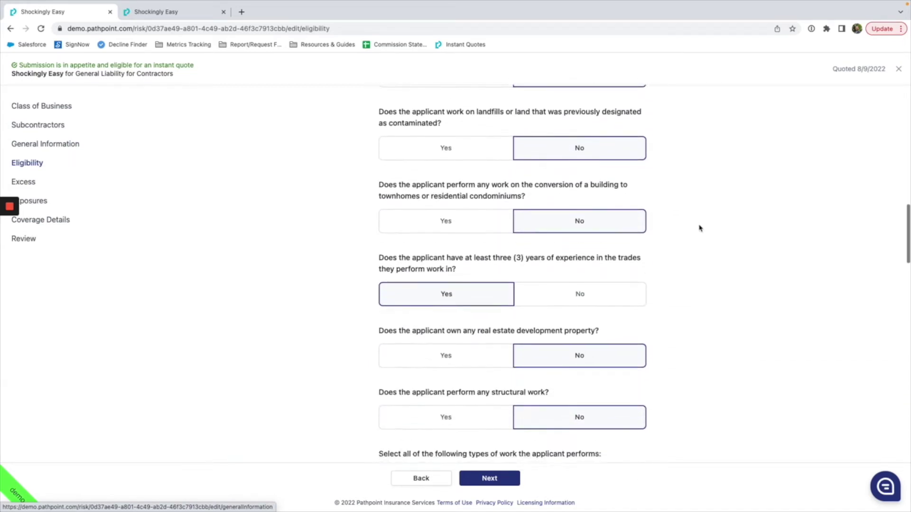
scroll(700, 228, down, 10)
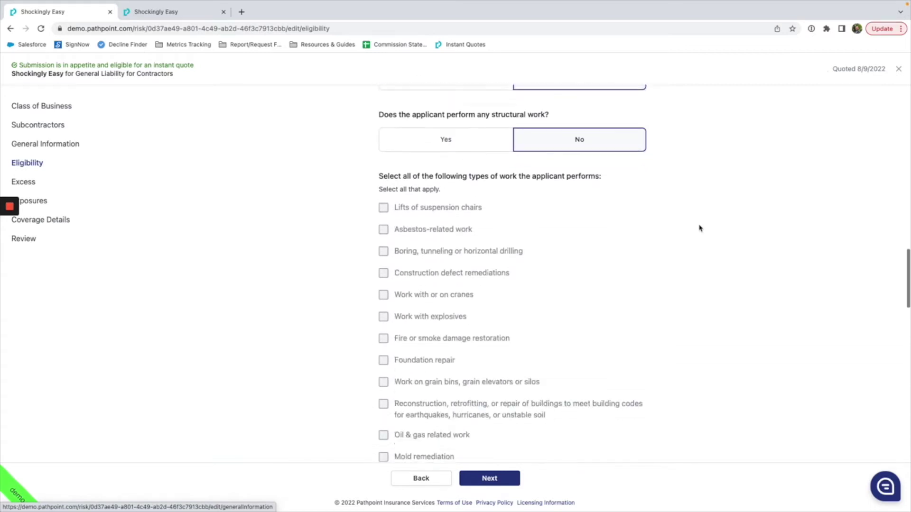
scroll(700, 228, down, 9)
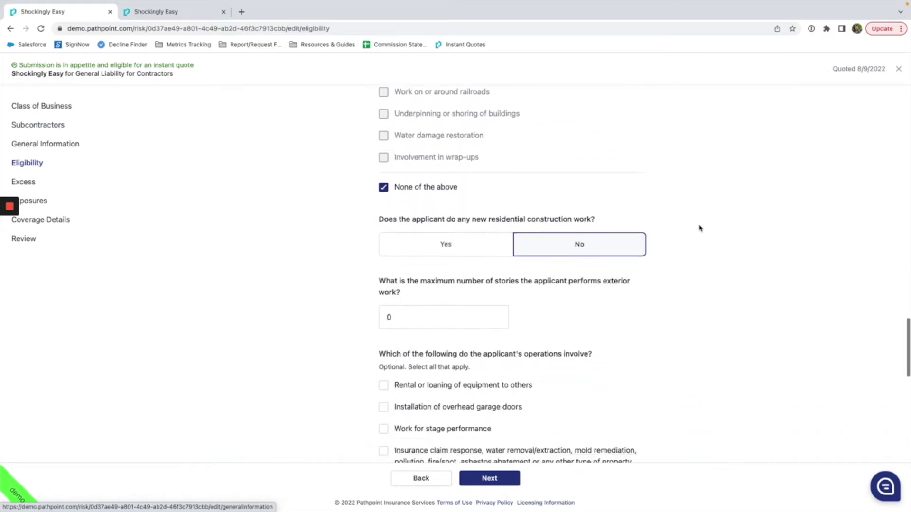
scroll(699, 228, down, 6)
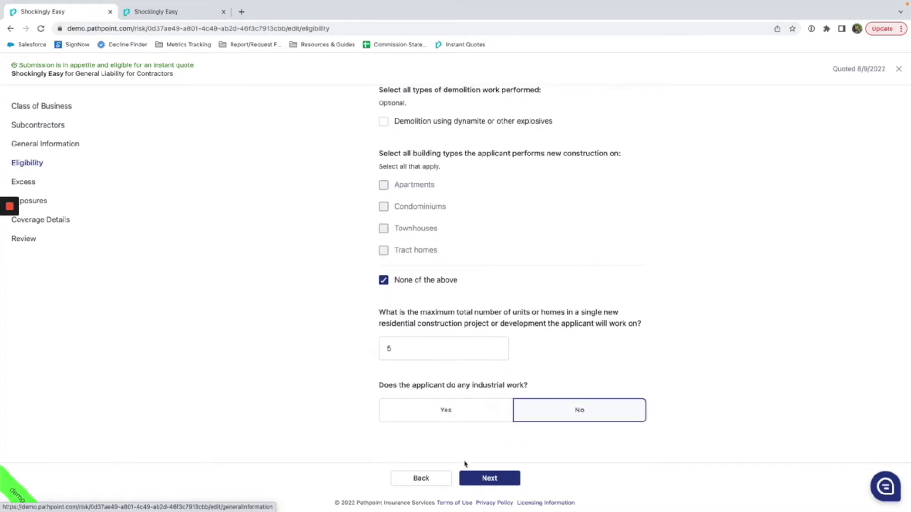
click(491, 484)
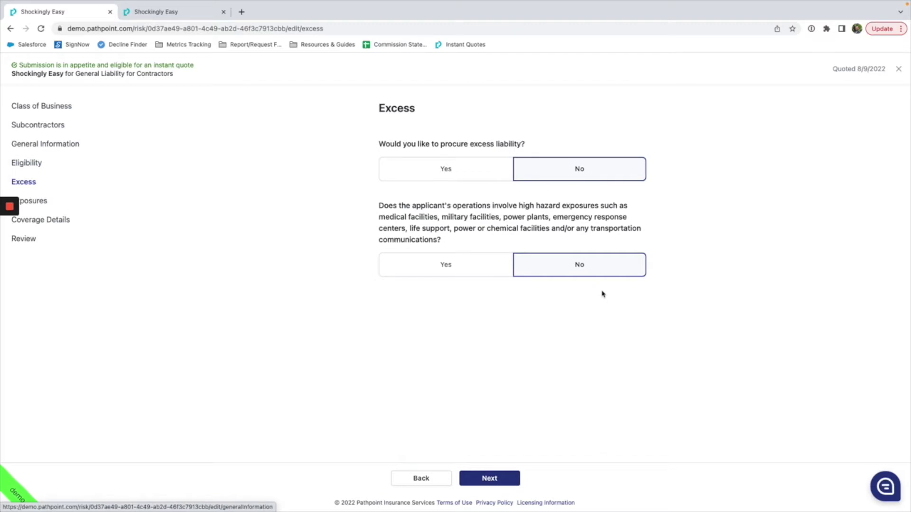
Answer No to procuring excess liability and continue to Exposures.
click(450, 169)
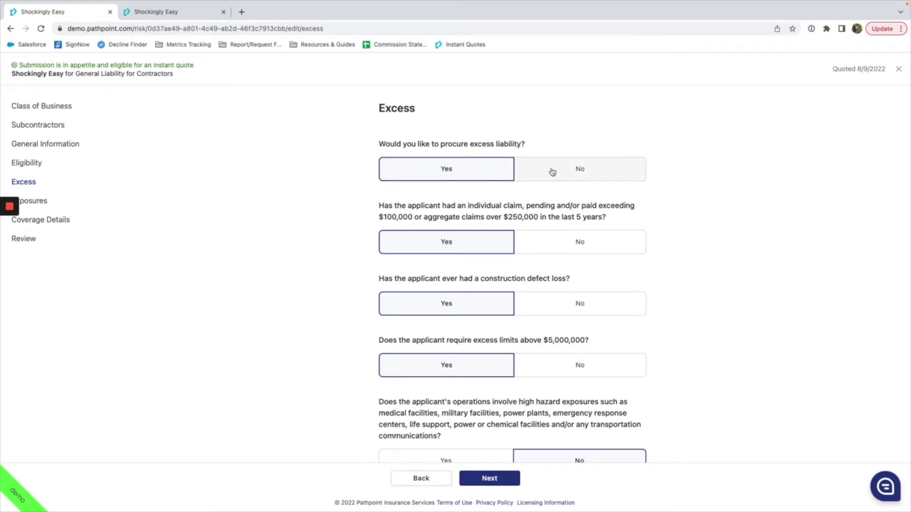
click(568, 172)
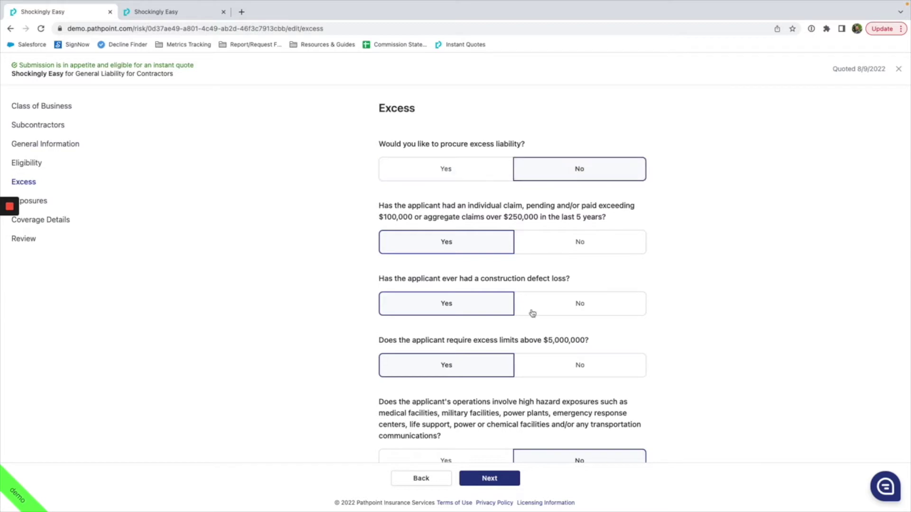
click(493, 481)
Accept Building 1 in Richmond, VA at 100% 92478 Electrical Work and continue to Coverage Details.
scroll(614, 278, down, 1)
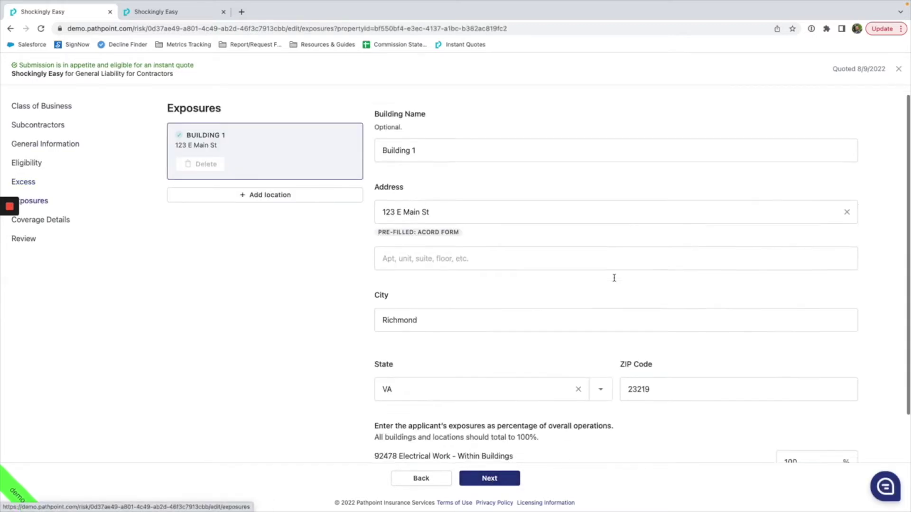
scroll(614, 278, down, 2)
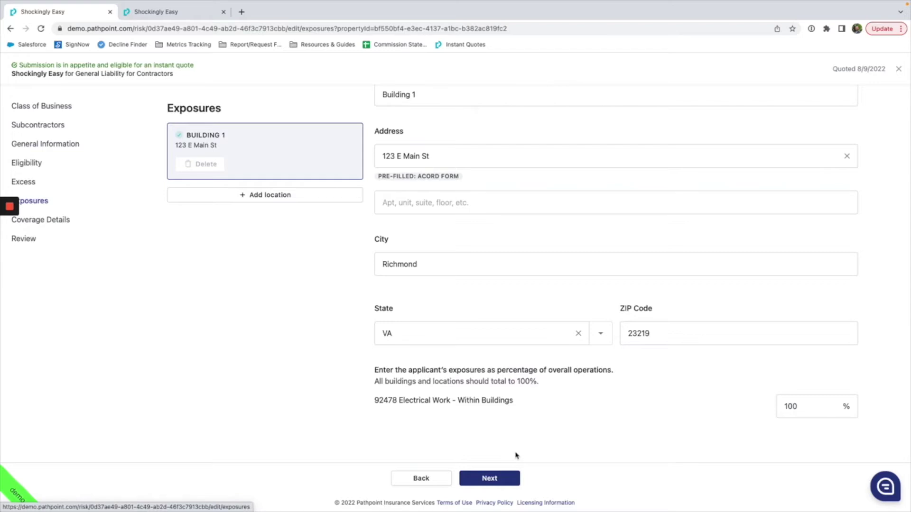
click(490, 479)
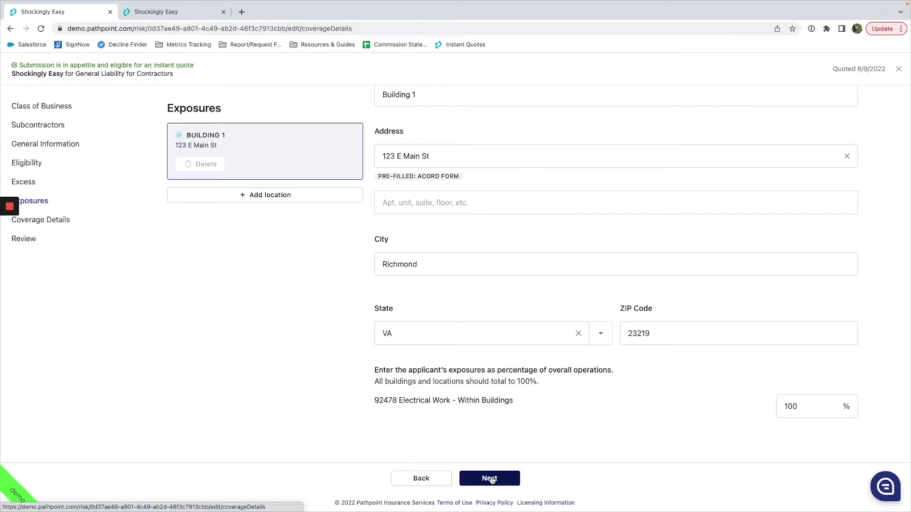
scroll(569, 445, down, 1)
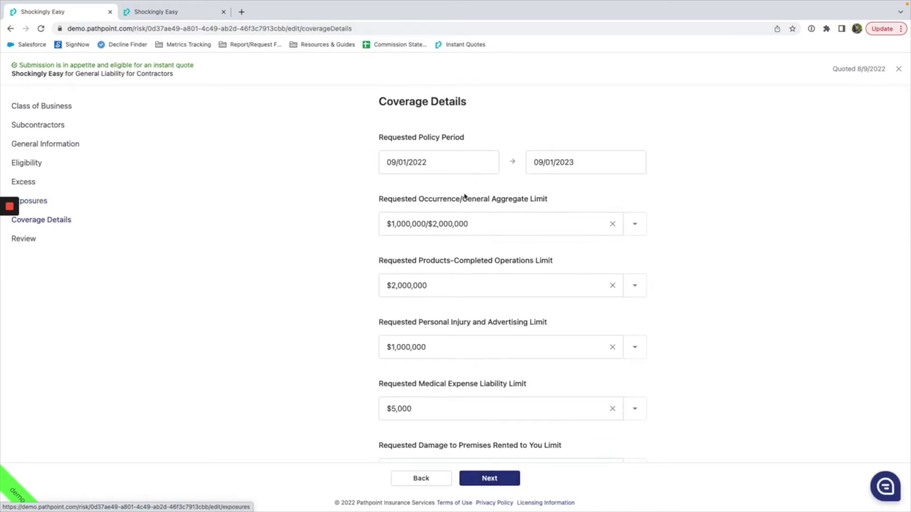
click(635, 228)
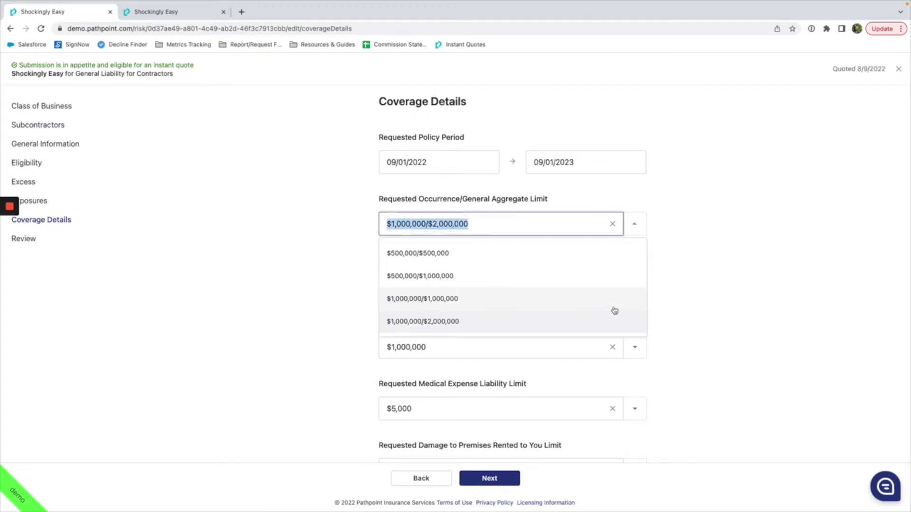
click(681, 341)
scroll(682, 341, down, 6)
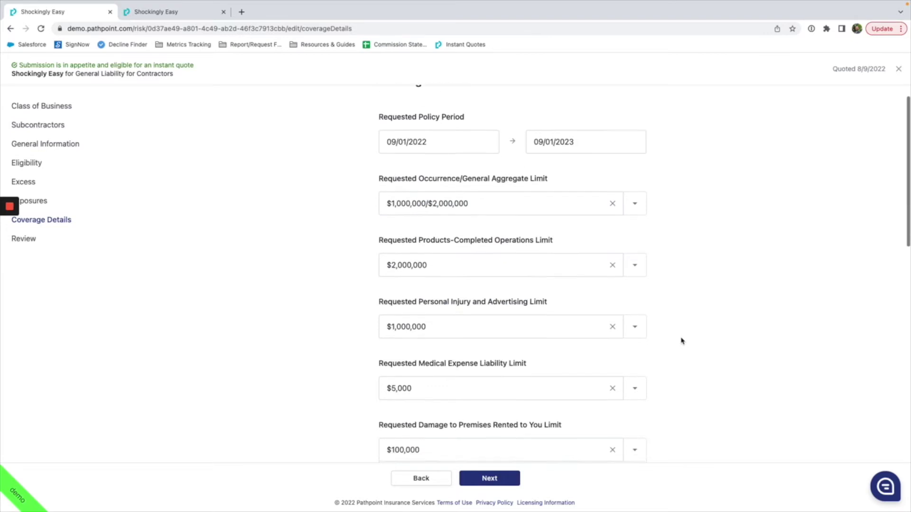
scroll(682, 341, down, 2)
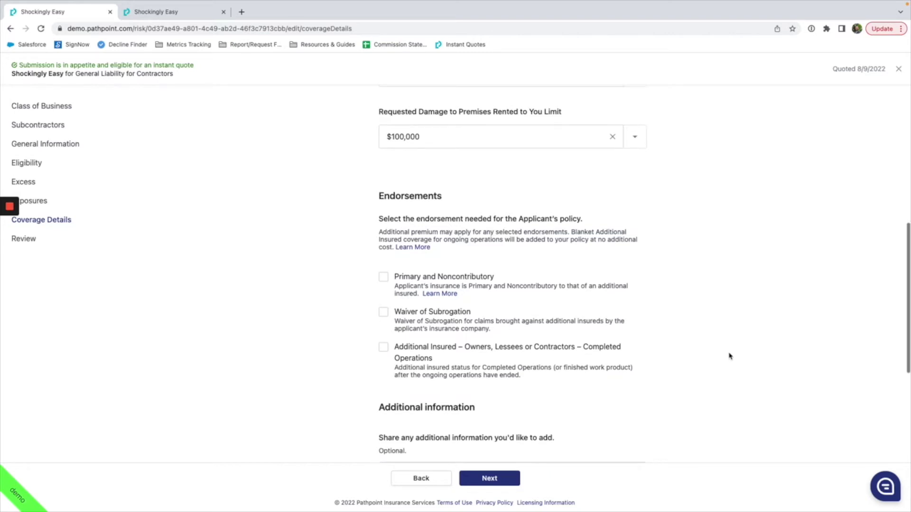
scroll(729, 356, down, 3)
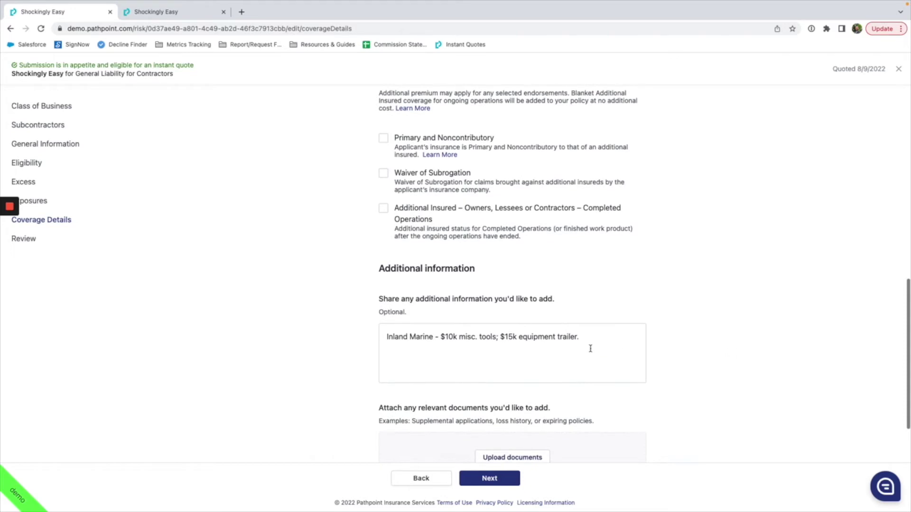
Check the Inland Marine note and upload area in Coverage Details, then go to the submission review.
scroll(600, 347, down, 1)
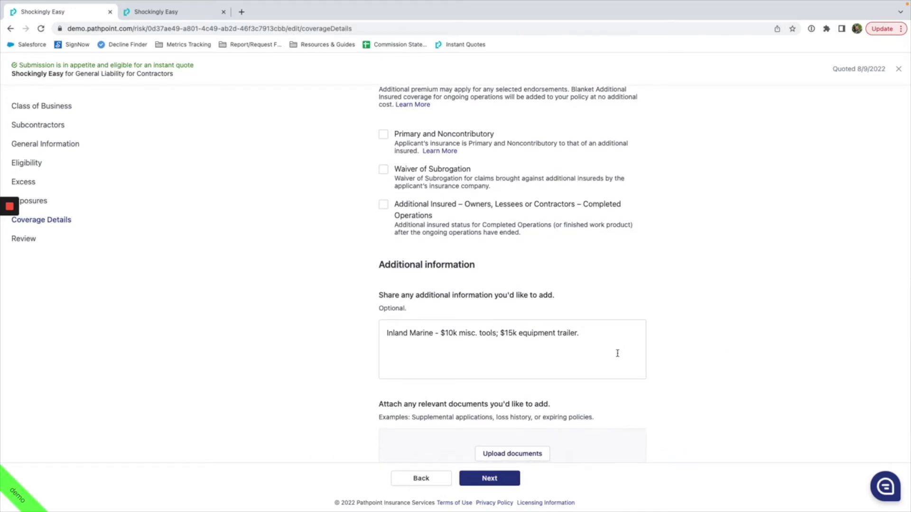
scroll(617, 354, up, 1)
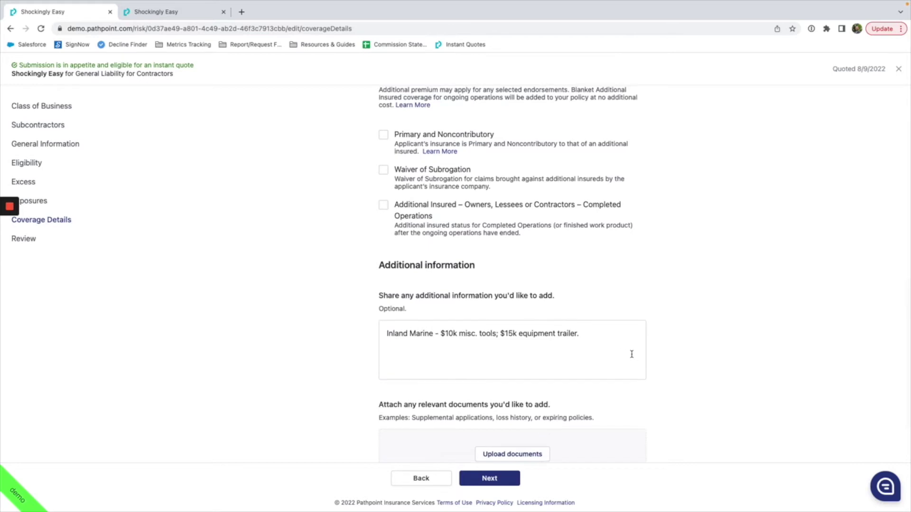
scroll(661, 342, down, 3)
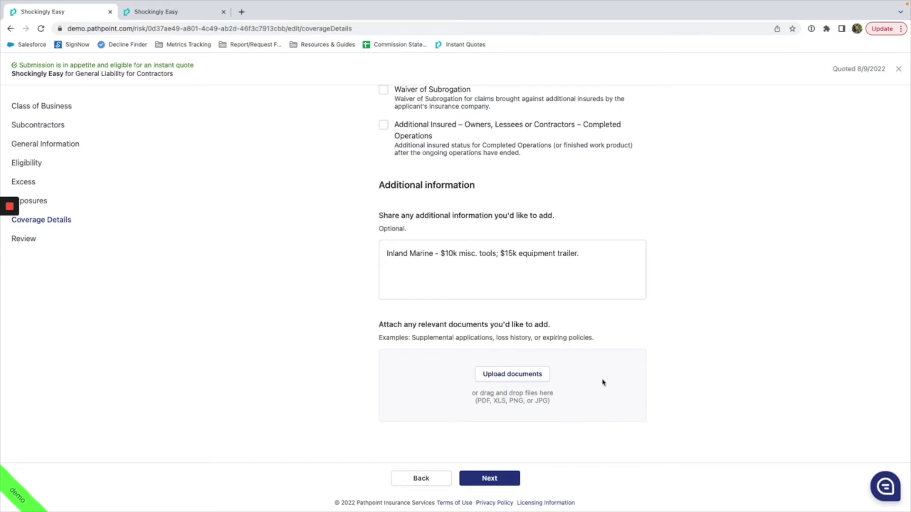
scroll(602, 382, up, 1)
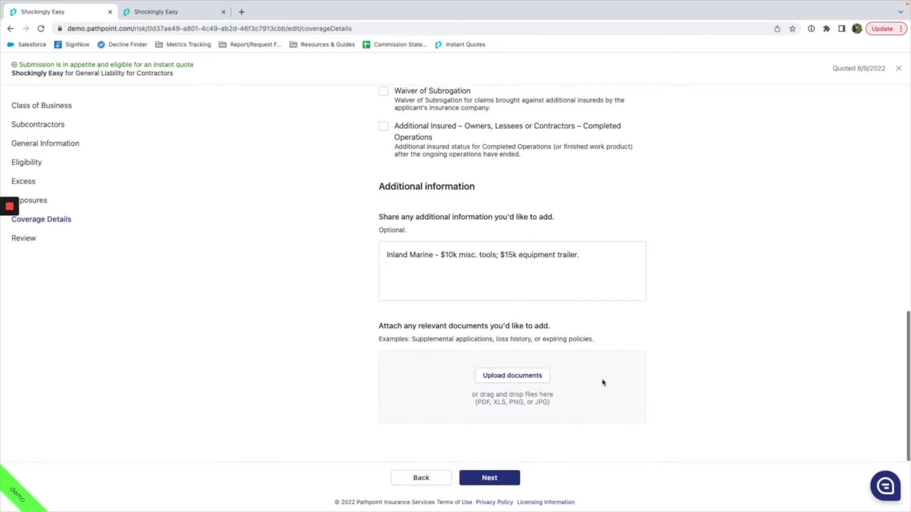
click(496, 481)
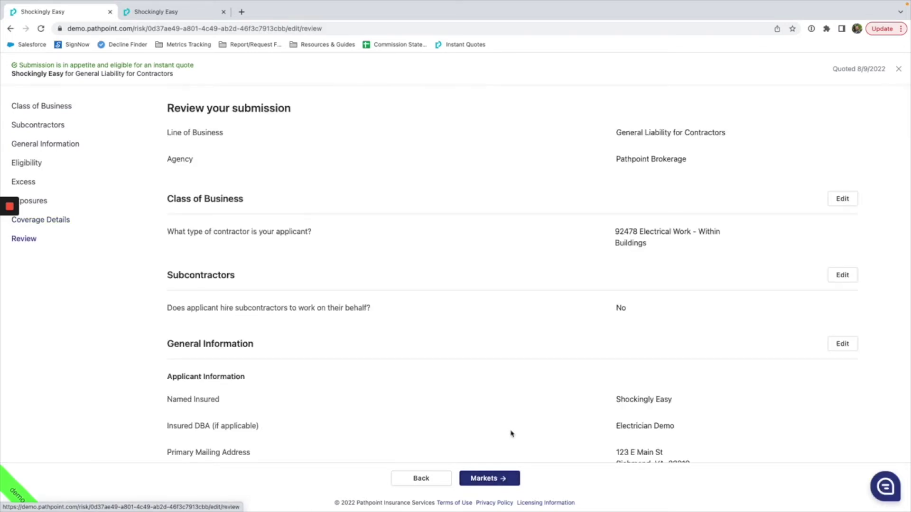
Send the reviewed submission to markets and view quotes: Westchester $710, Nautilus $627, Crum & Forster $1,280.
scroll(544, 290, down, 14)
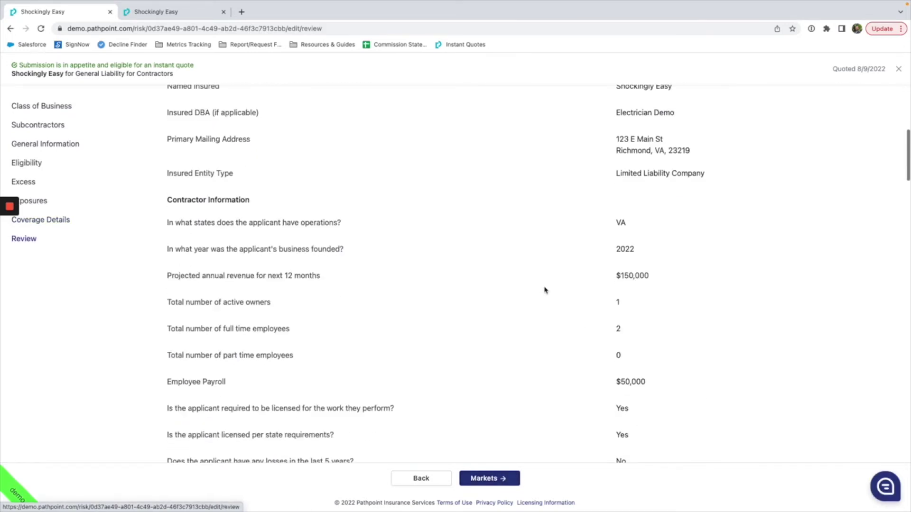
scroll(545, 290, down, 15)
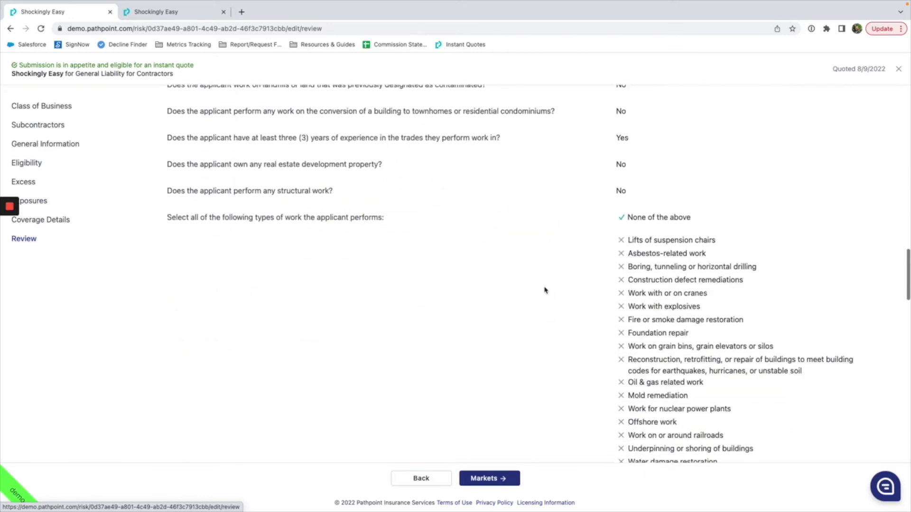
scroll(545, 290, down, 3)
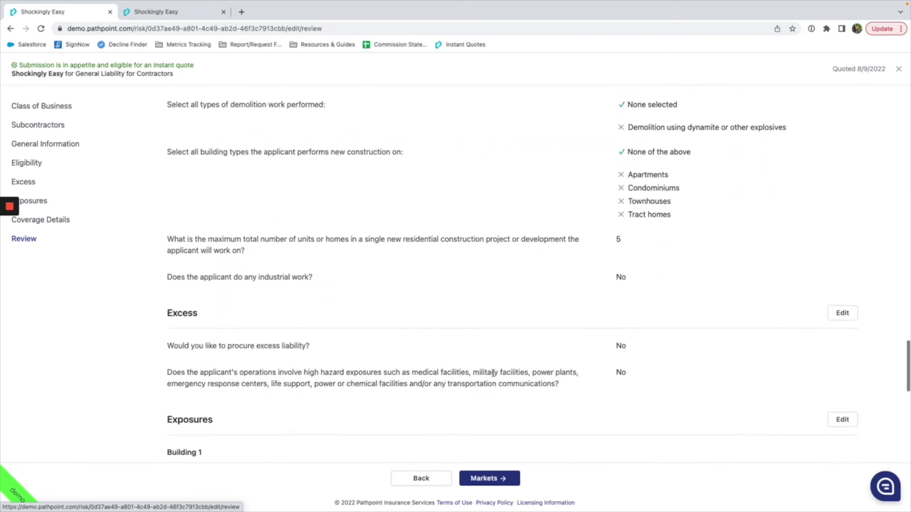
click(491, 481)
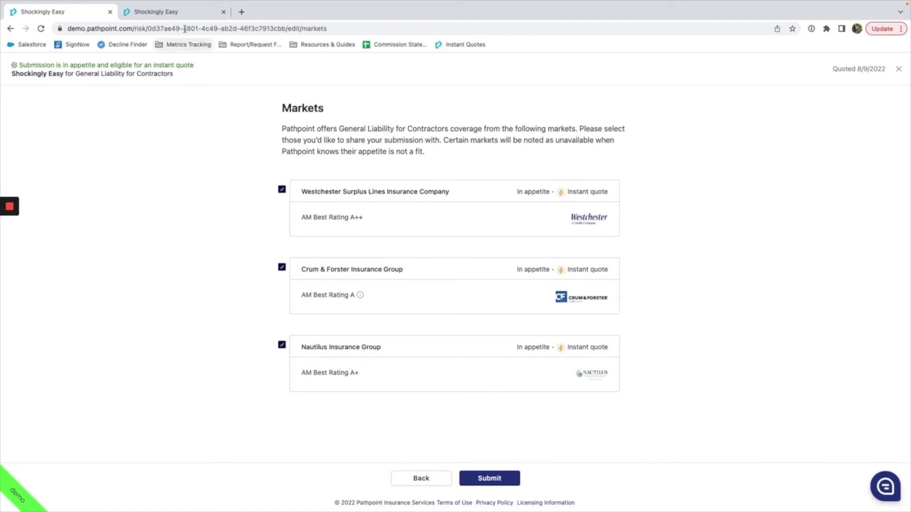
click(179, 16)
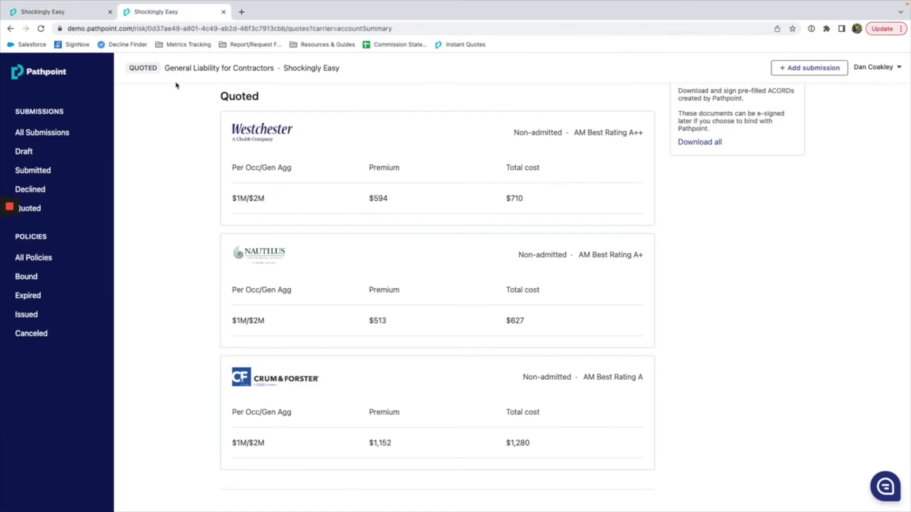
scroll(211, 213, down, 1)
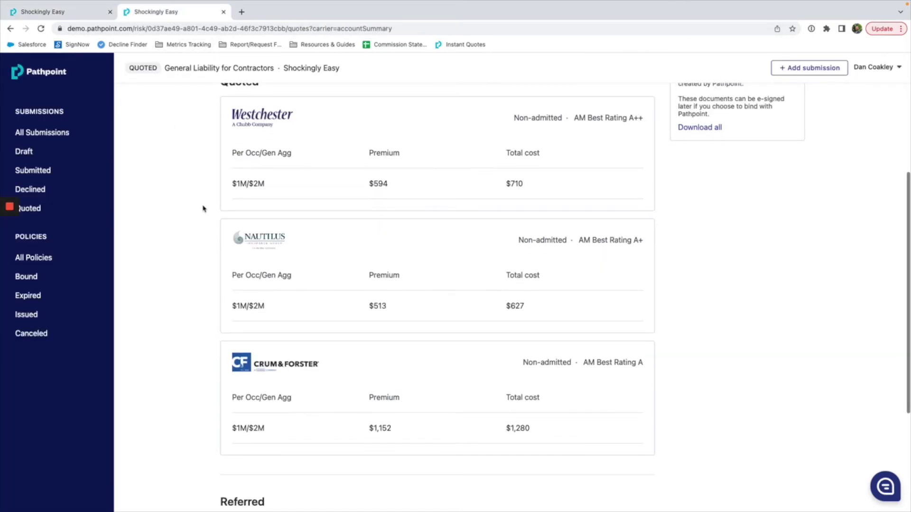
scroll(203, 209, up, 1)
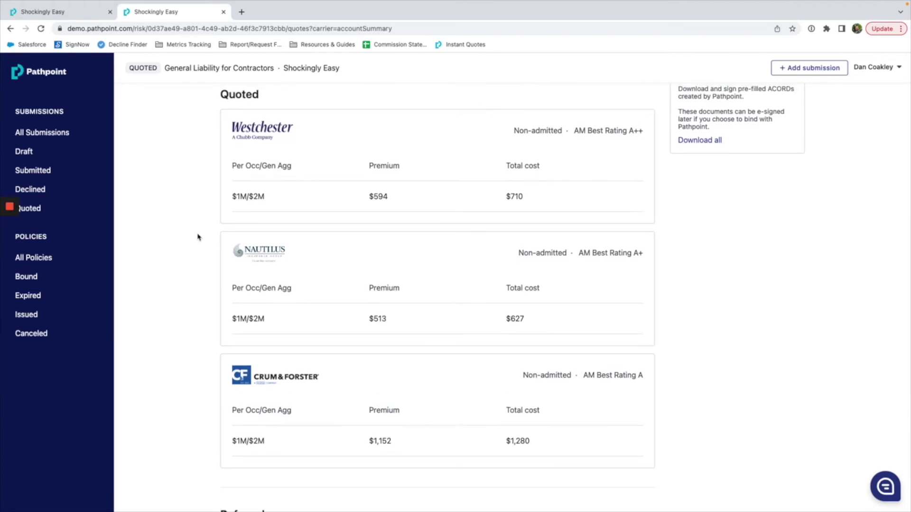
scroll(203, 254, down, 1)
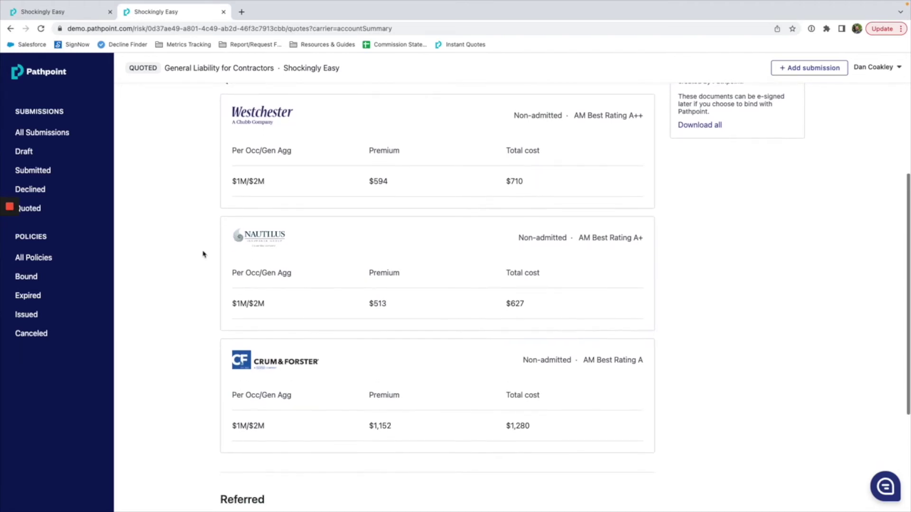
scroll(202, 255, up, 1)
scroll(202, 255, up, 1)
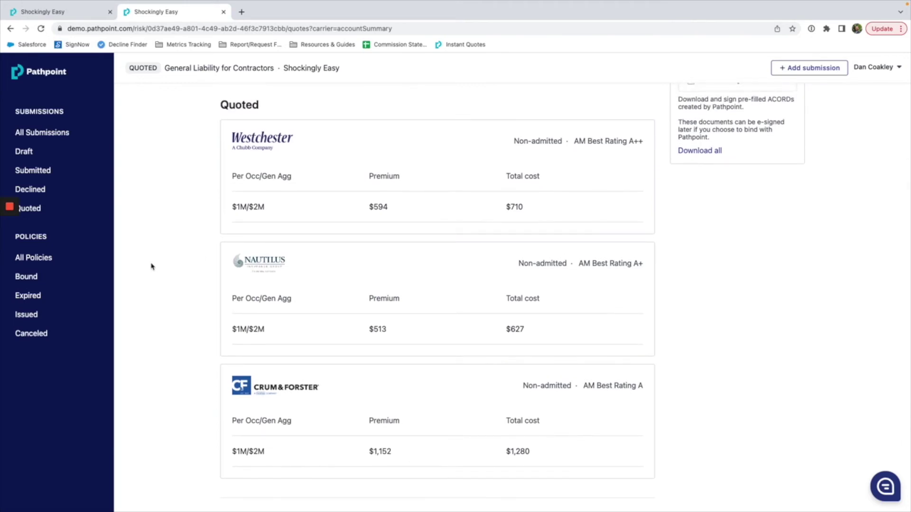
Open the Nautilus quote details and select its $626.94 General Liability option.
click(302, 327)
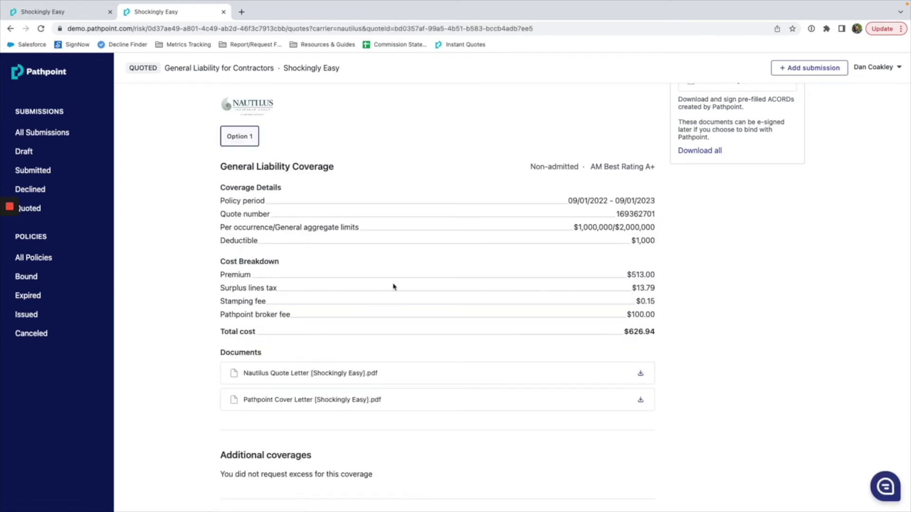
scroll(393, 287, up, 3)
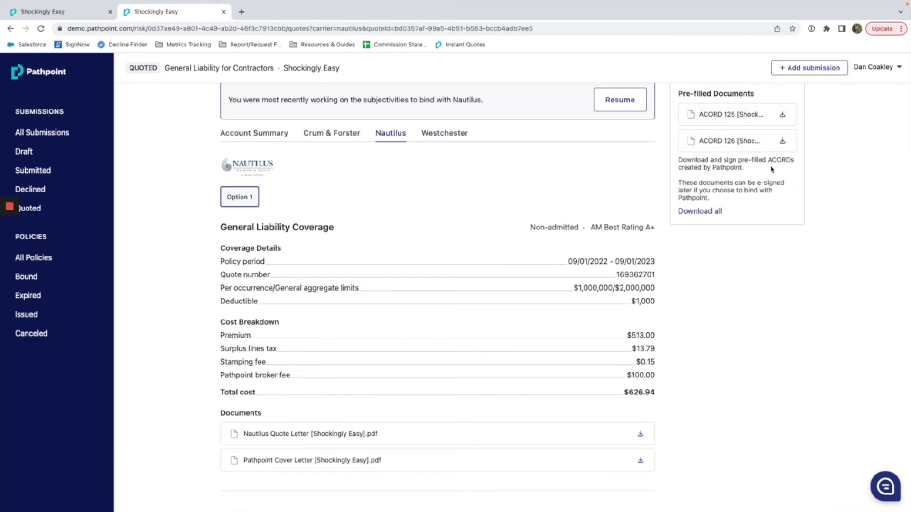
scroll(437, 267, down, 3)
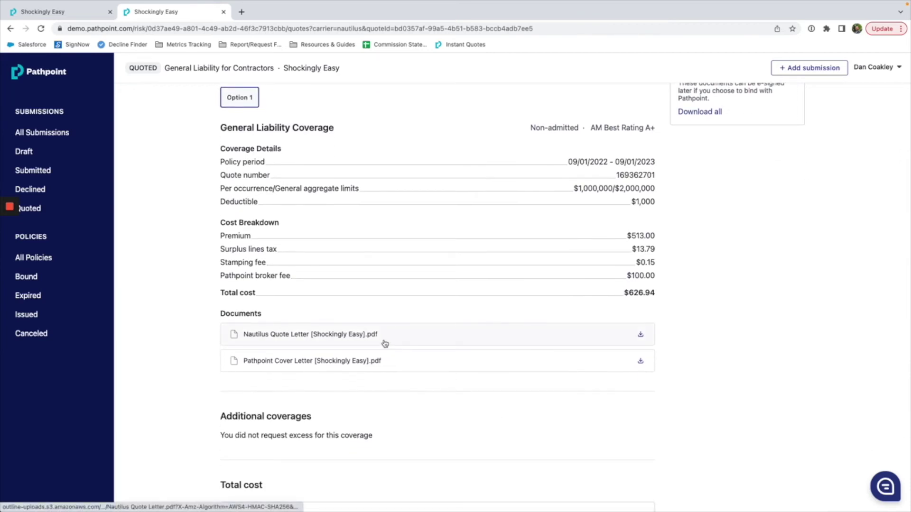
scroll(382, 362, down, 3)
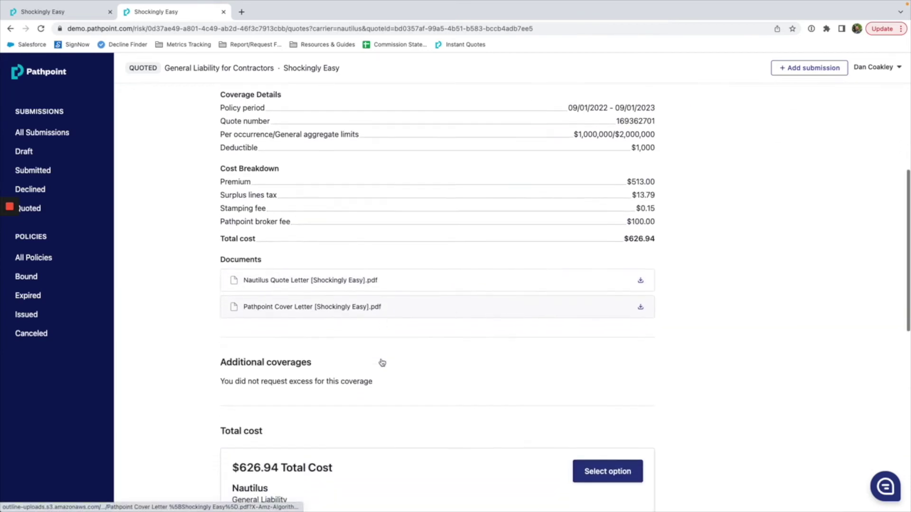
scroll(623, 376, down, 1)
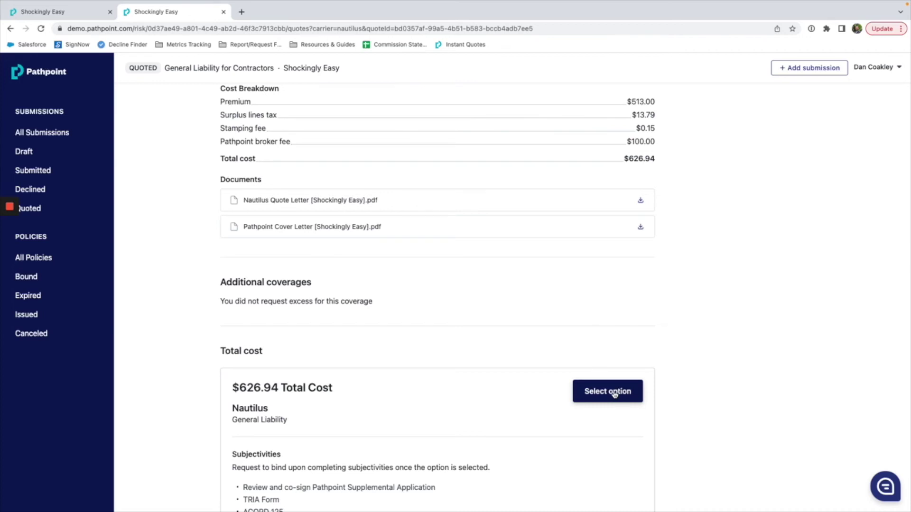
click(614, 395)
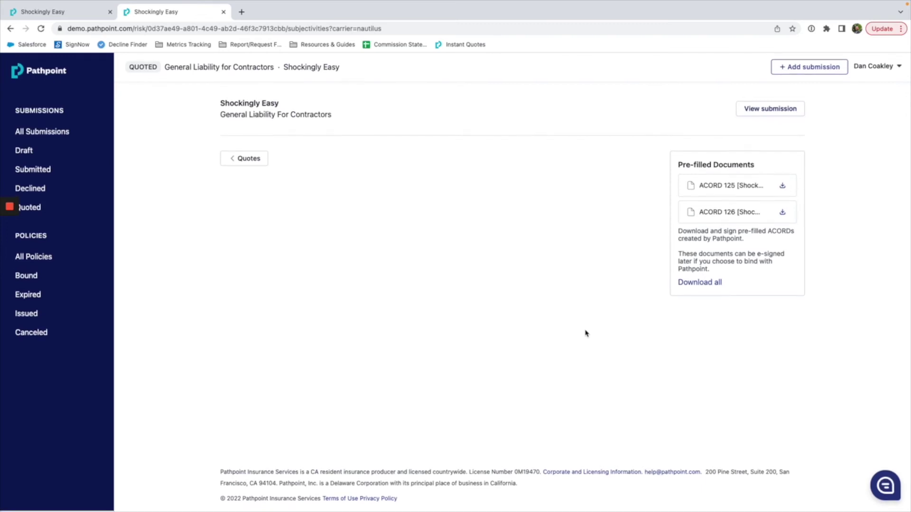
scroll(586, 334, down, 1)
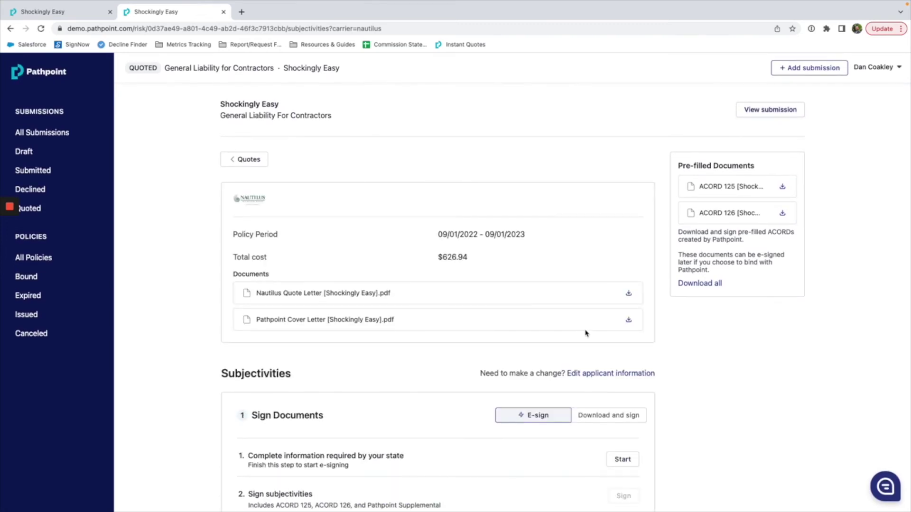
scroll(586, 333, down, 2)
scroll(478, 313, down, 5)
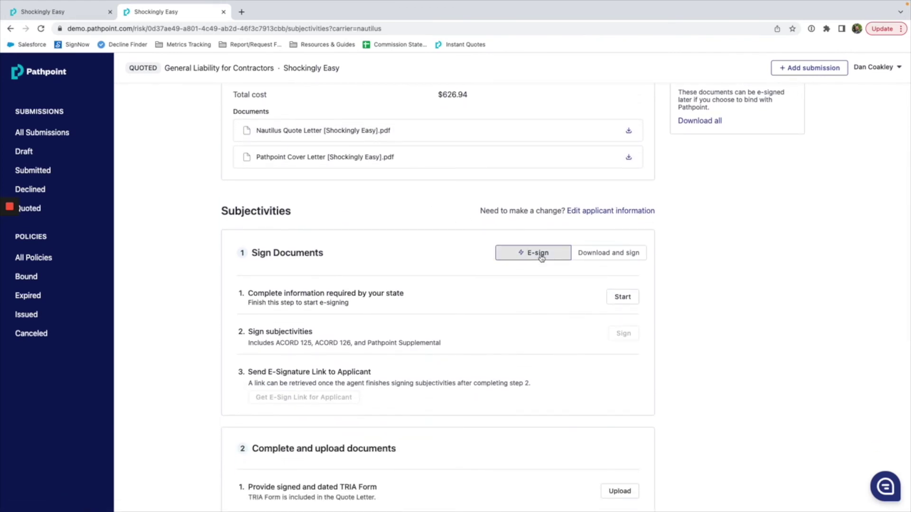
scroll(541, 256, up, 1)
click(603, 259)
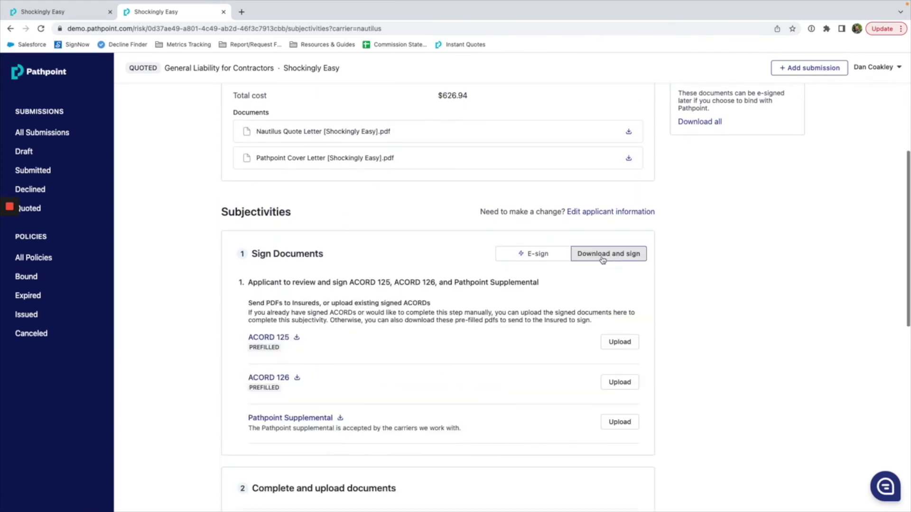
click(531, 256)
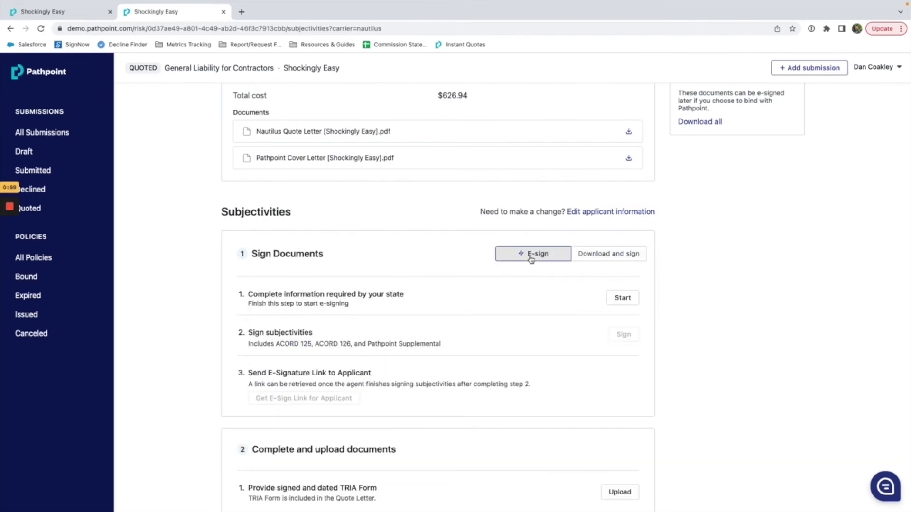
click(622, 298)
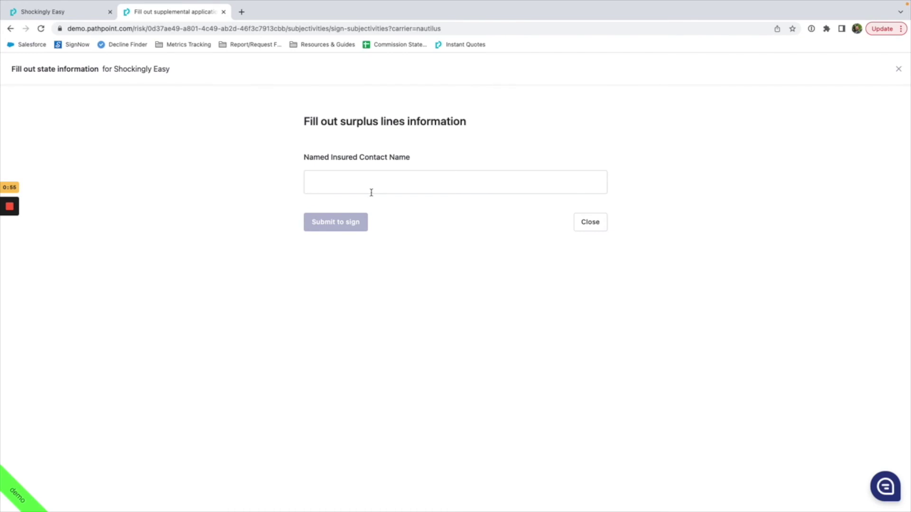
Enter the named insured contact's name and submit the surplus lines form for signing.
click(371, 192)
text(Ronald McDonald)
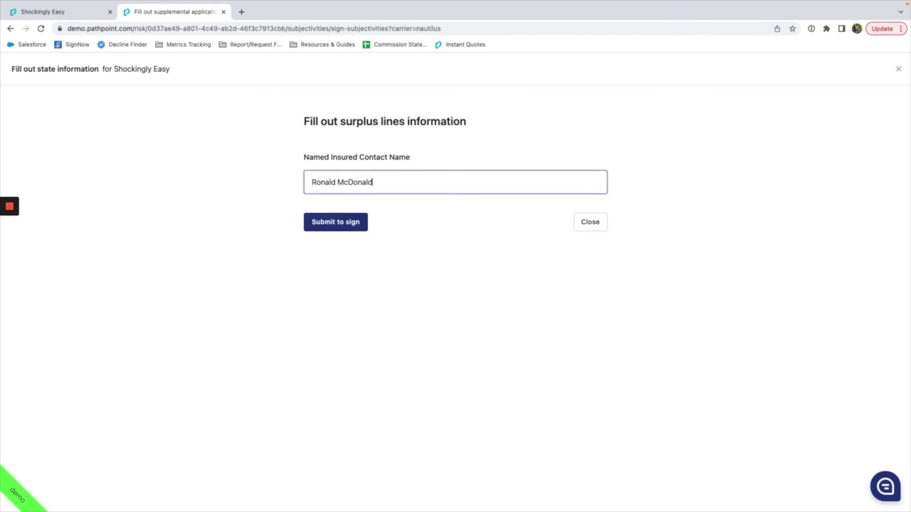
click(331, 224)
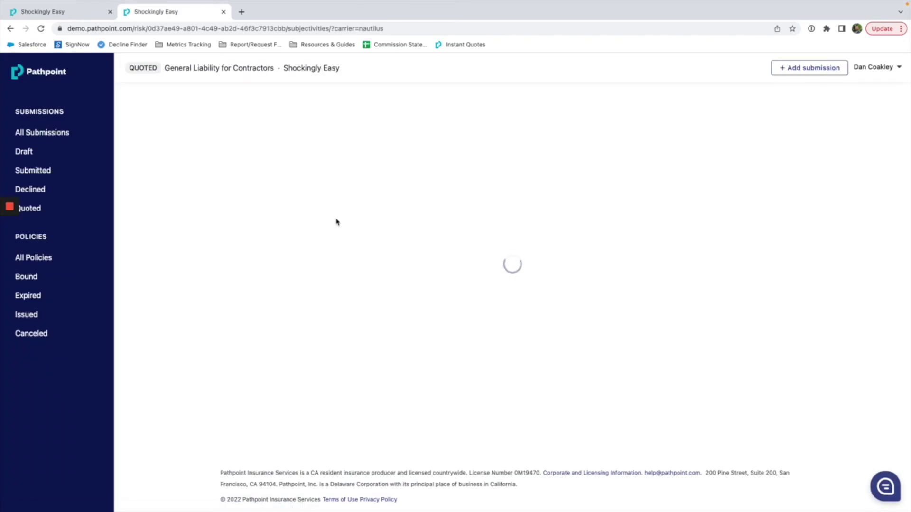
scroll(407, 271, down, 3)
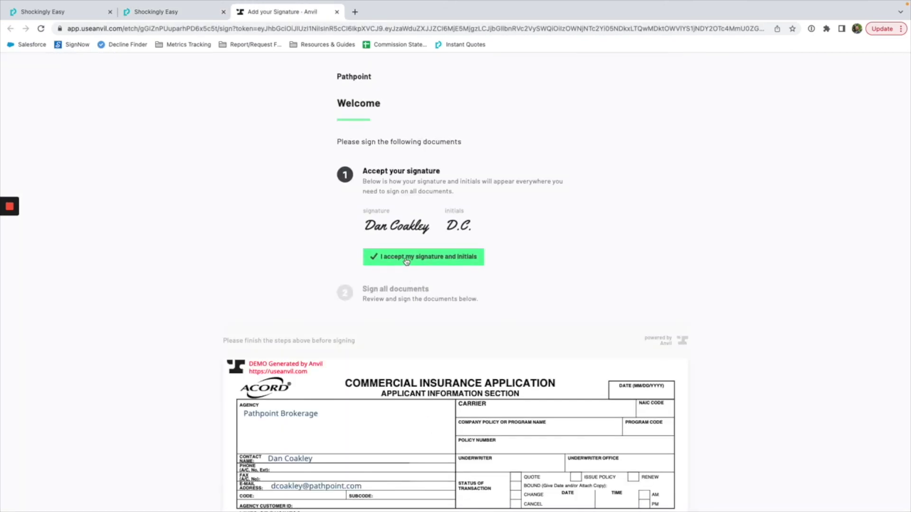
Adopt the agent's signature, consent to e-signatures, sign the producer field, then close Anvil.
click(405, 258)
click(380, 295)
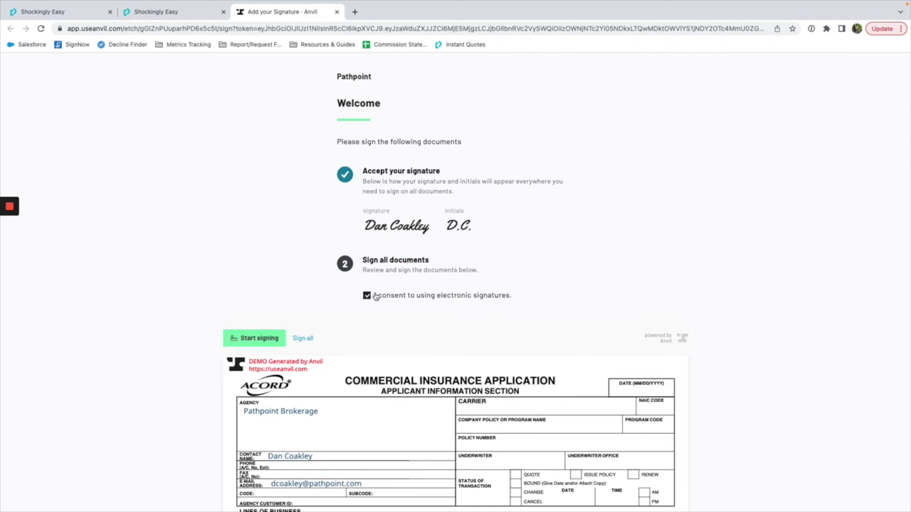
click(259, 339)
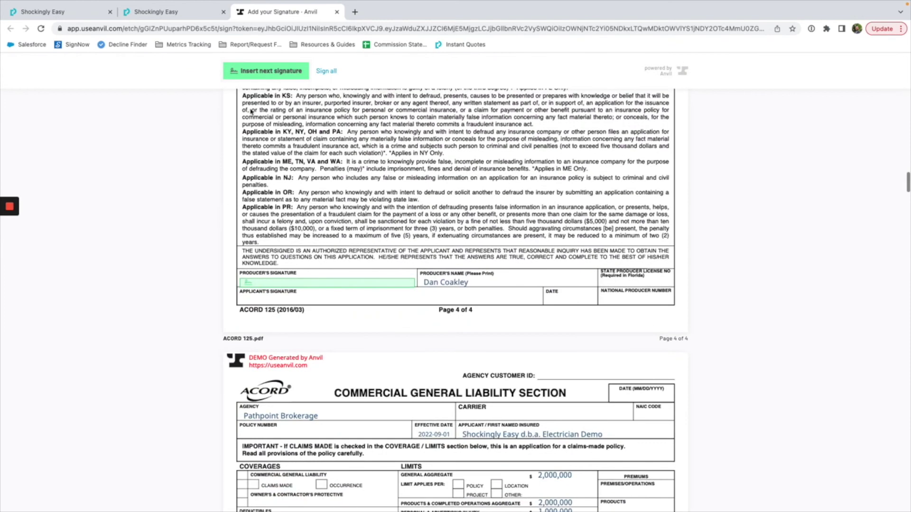
click(249, 72)
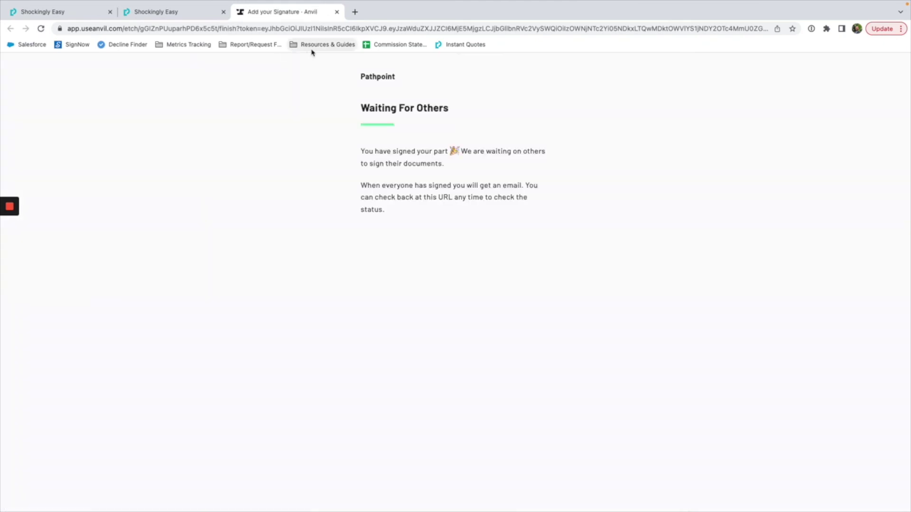
click(337, 13)
Generate the applicant e-sign link, then adopt the signature and initials and consent to e-signing in Anvil.
click(342, 434)
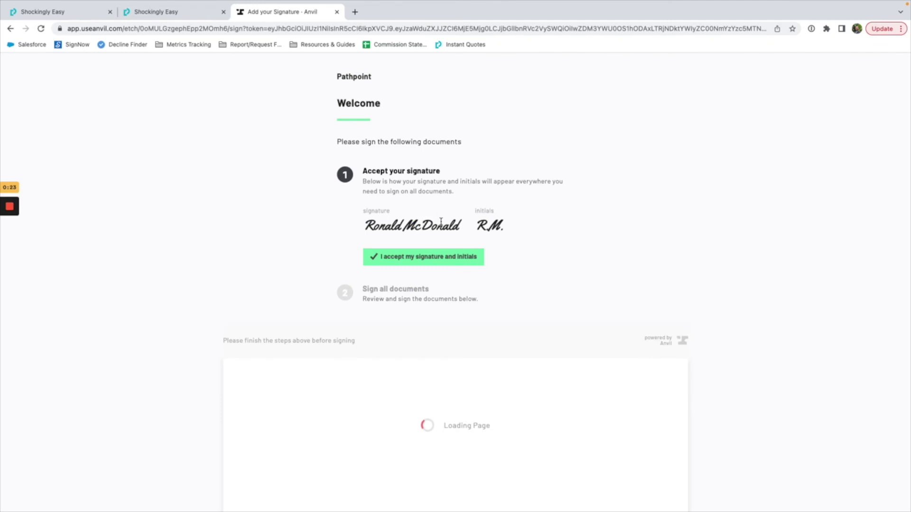
click(411, 260)
click(388, 297)
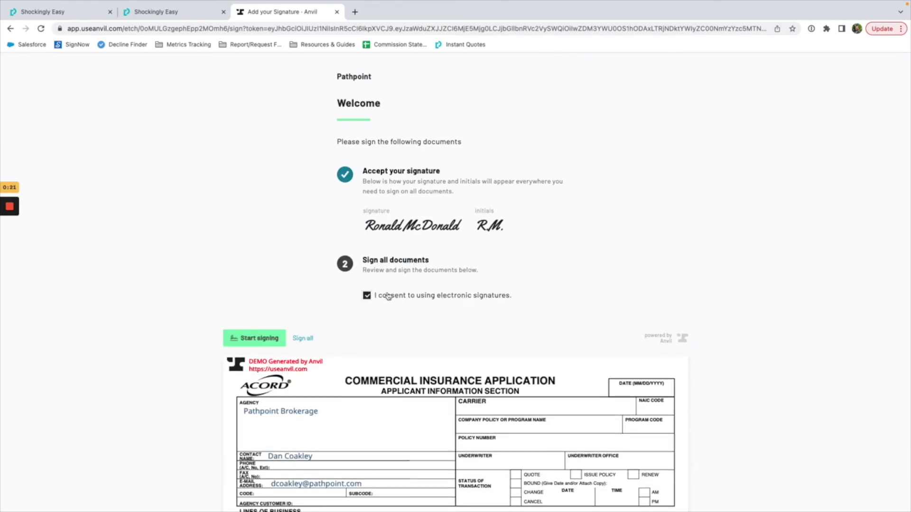
Insert the applicant's signature into each remaining field until Anvil reports All Finished.
click(266, 336)
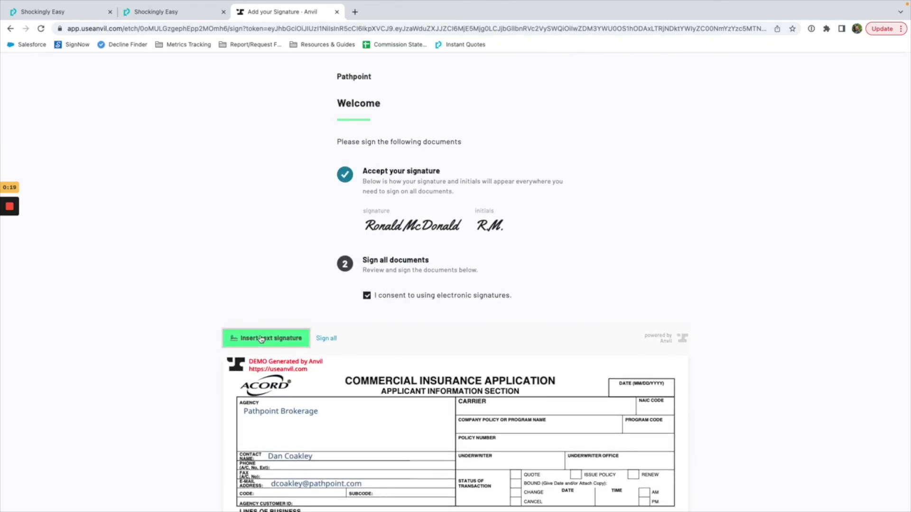
click(269, 71)
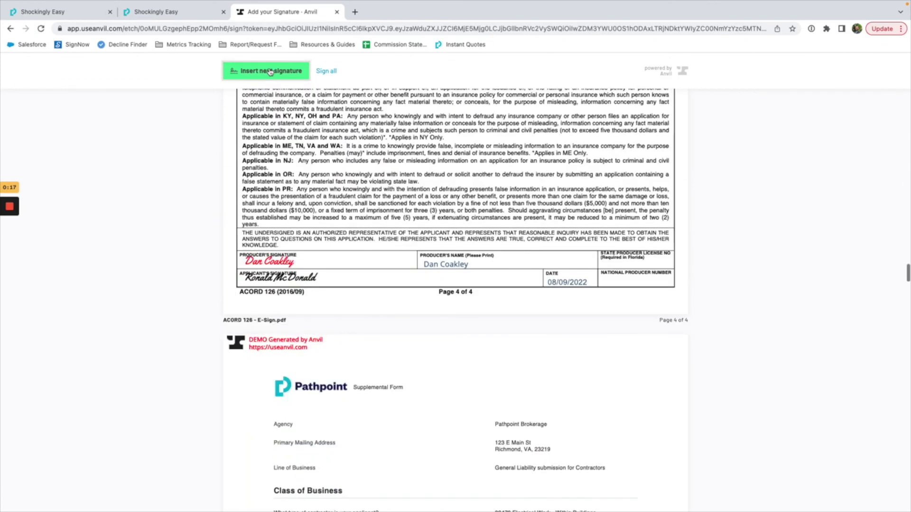
click(269, 71)
click(270, 71)
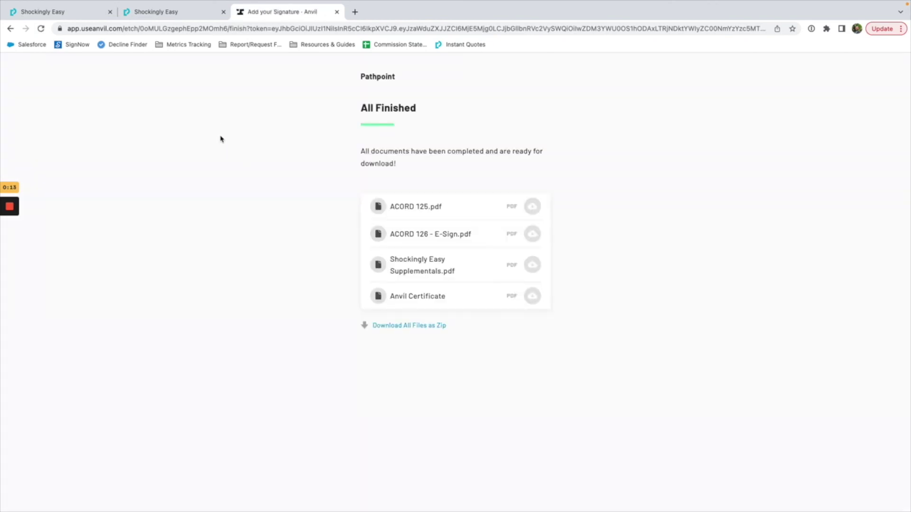
Close the Anvil tab and scroll to the Nautilus subjectivities showing ACORD 125, 126 and supplementals as Signed.
click(336, 13)
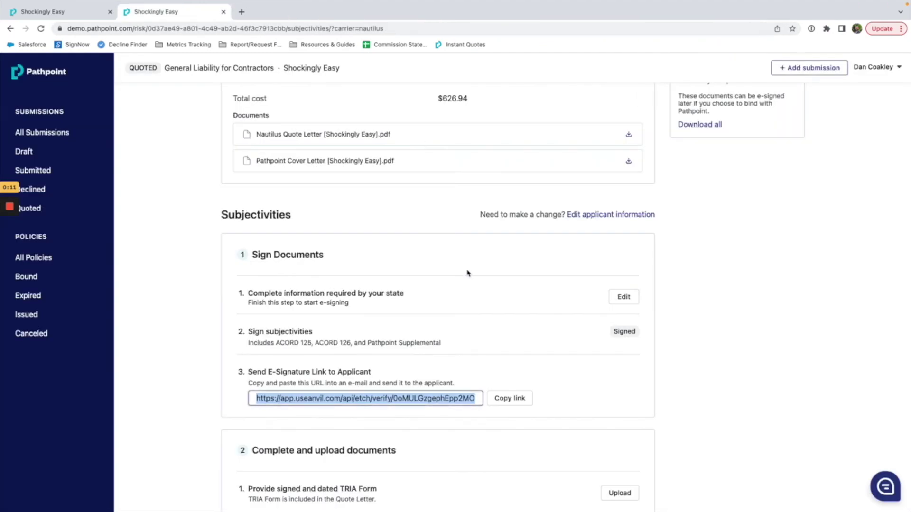
scroll(474, 278, down, 5)
scroll(531, 276, down, 2)
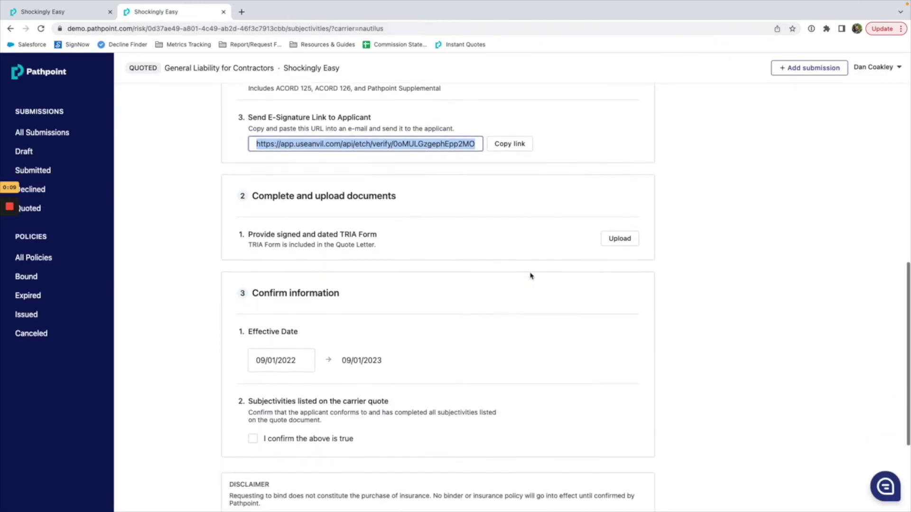
mouse_move(2, 211)
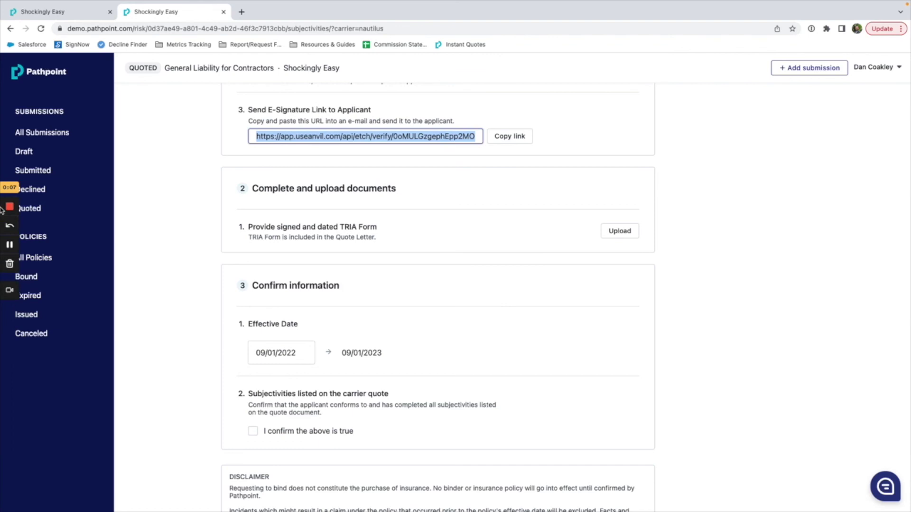